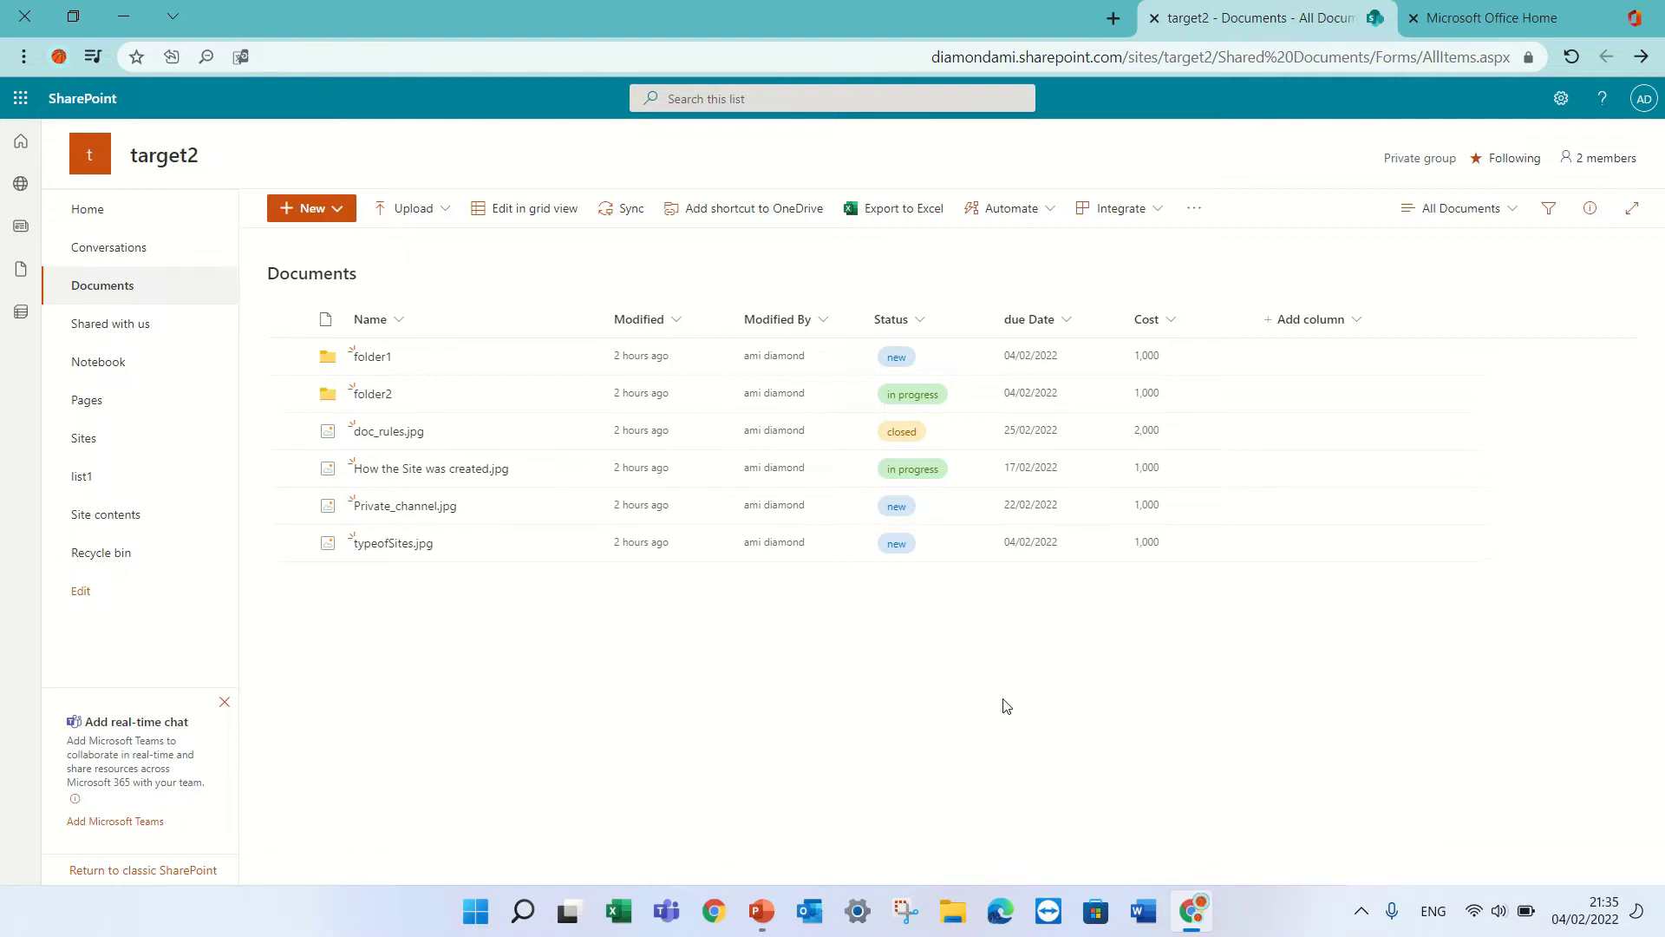
Choose Automate > Set a reminder on the Documents library's due Date column
click(1039, 210)
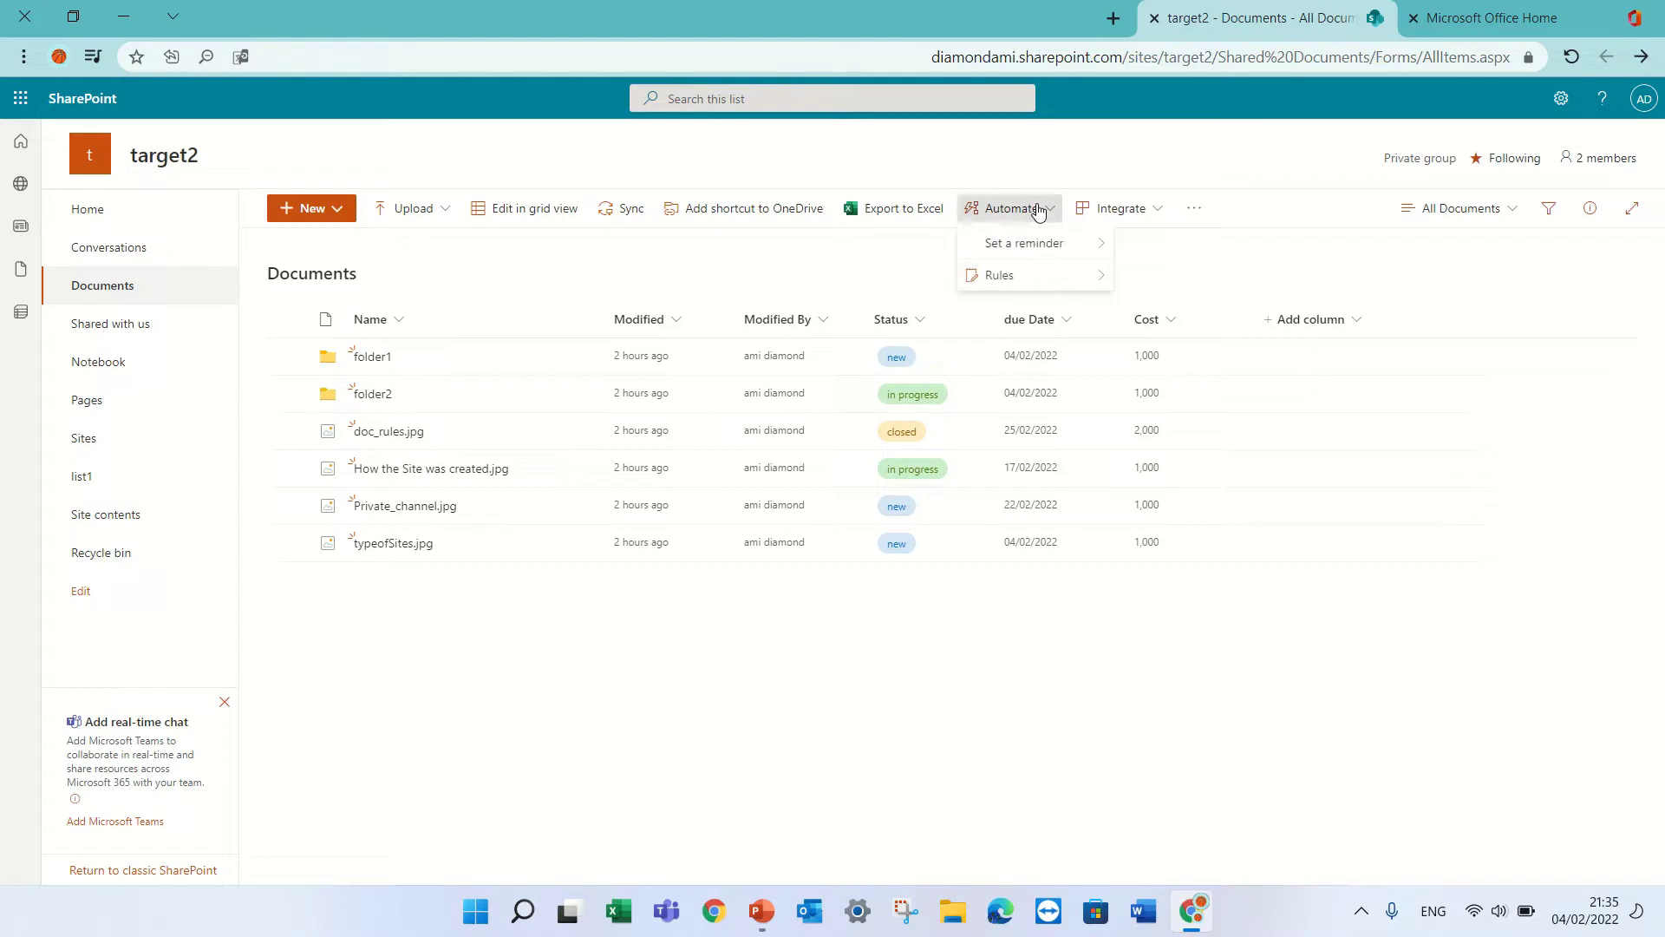
mouse_move(1037, 244)
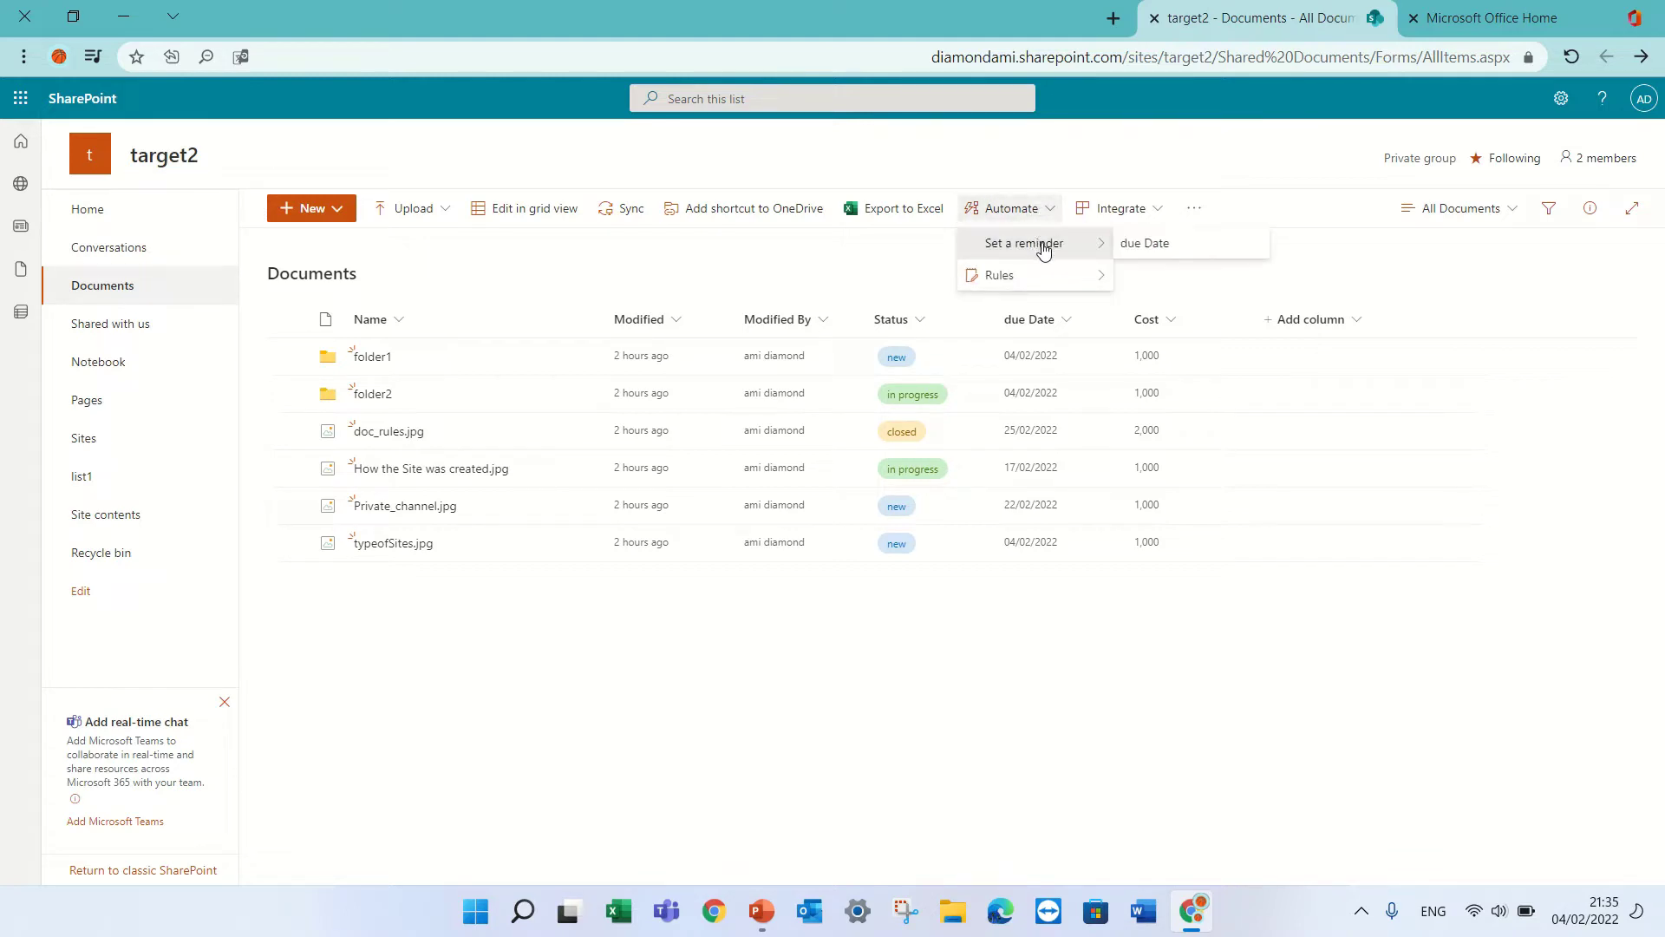
click(1156, 248)
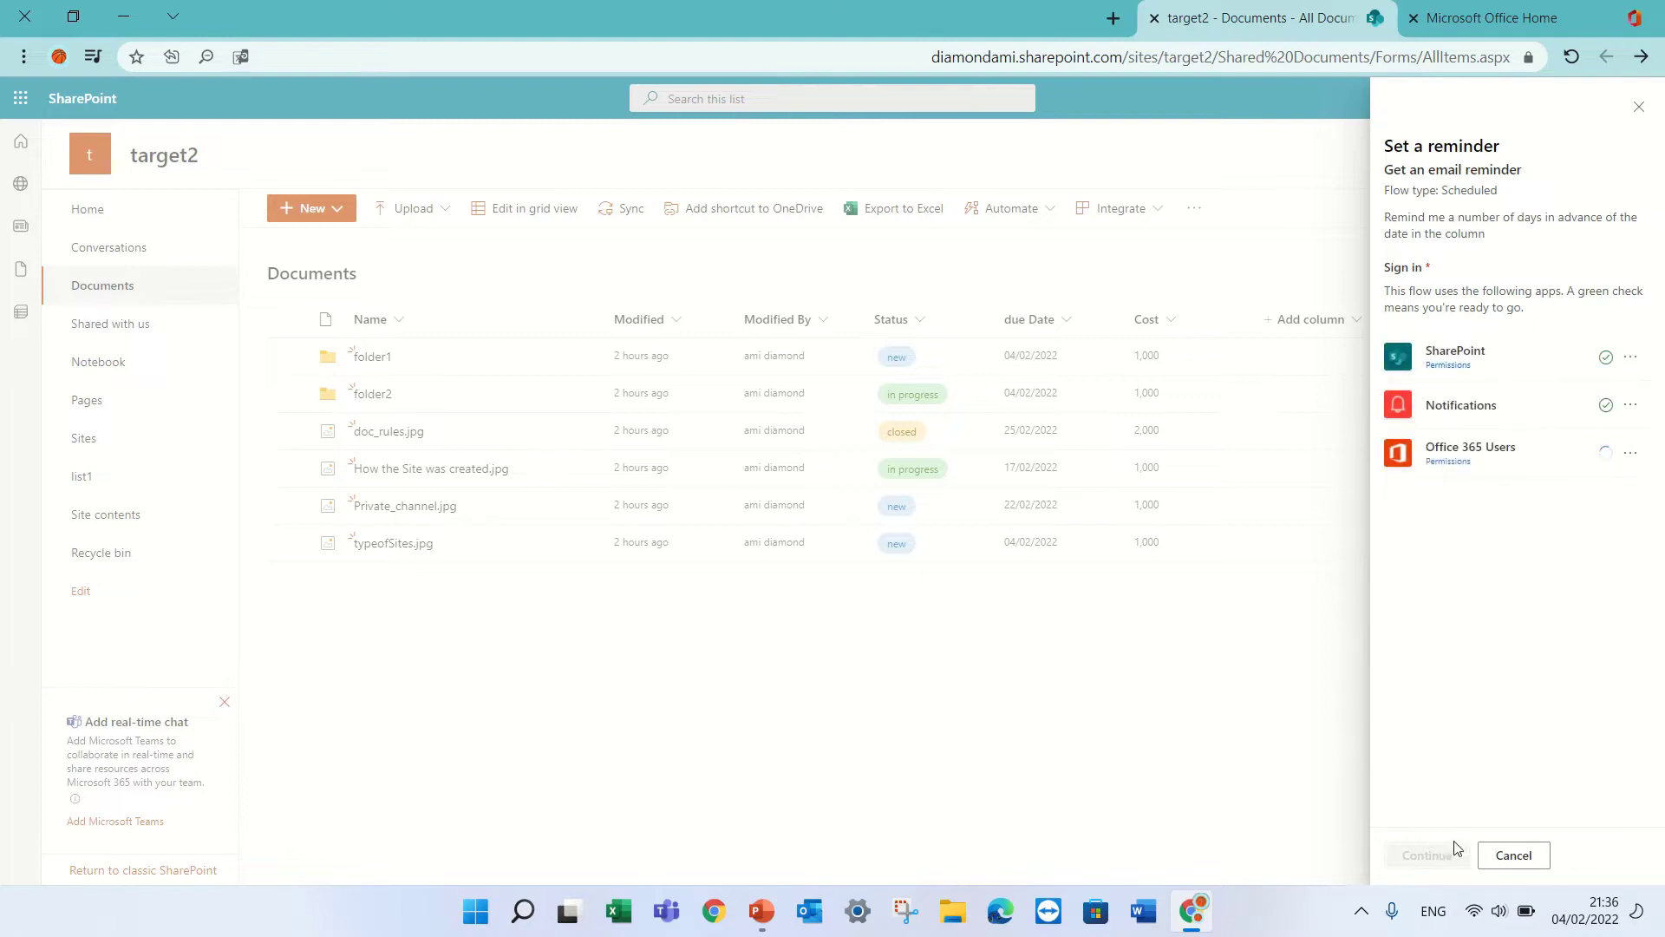
Create the reminder flow with its default name, reminding 1 day before each due Date
click(1431, 855)
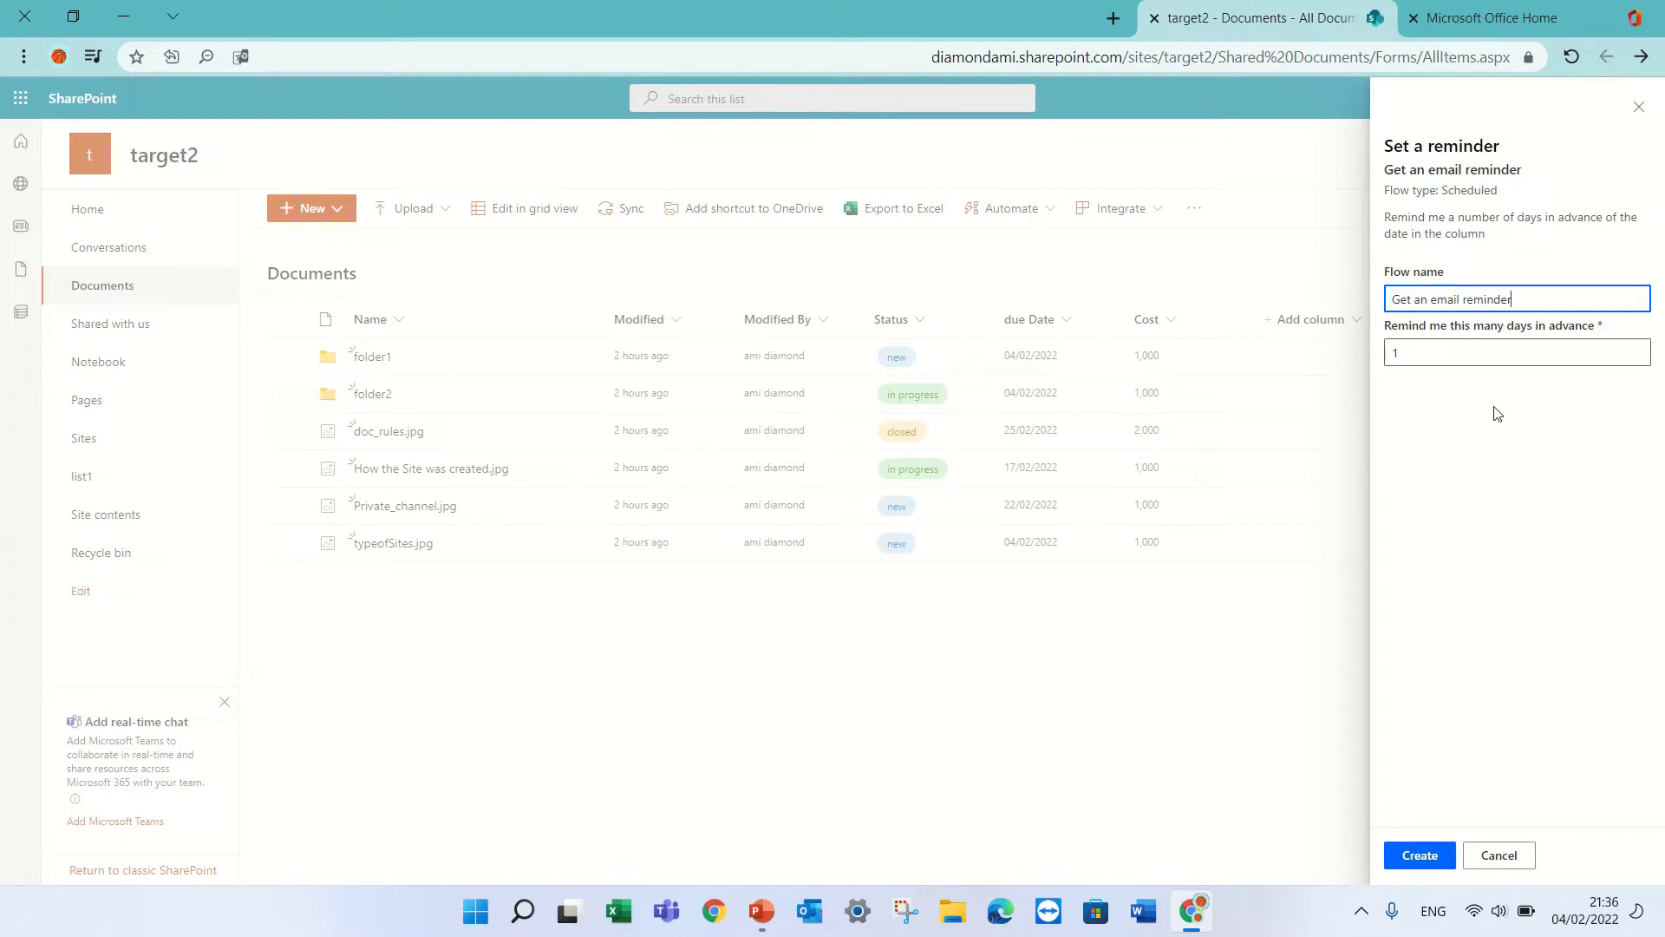
click(1465, 358)
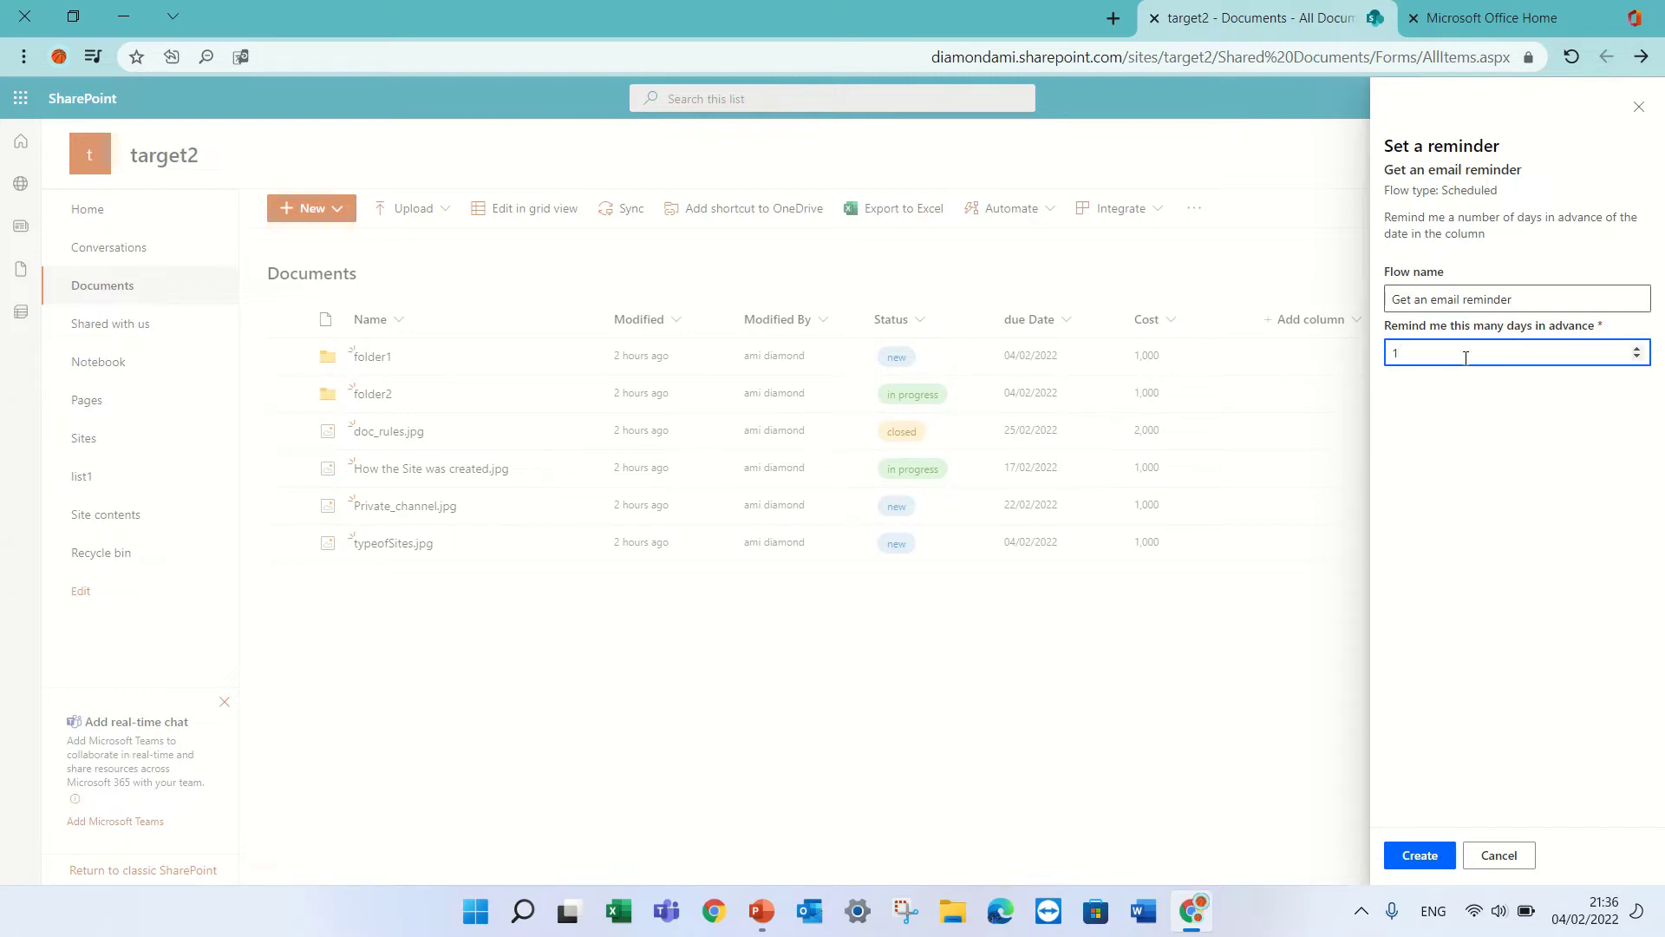
key(BackSpace)
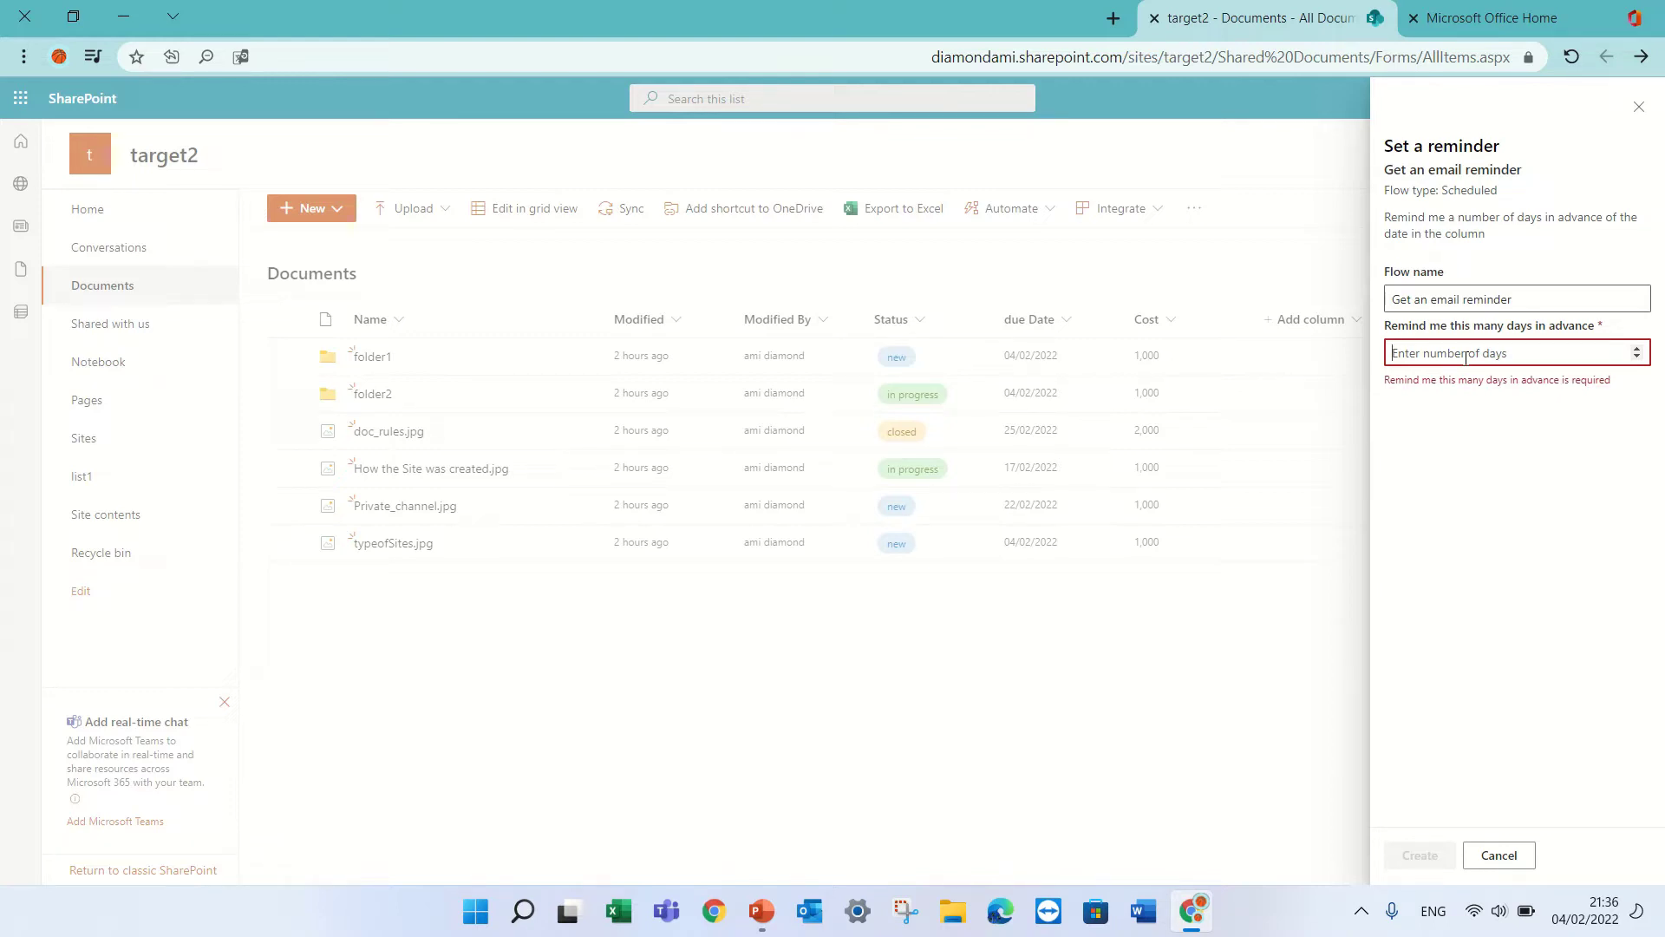
text(1)
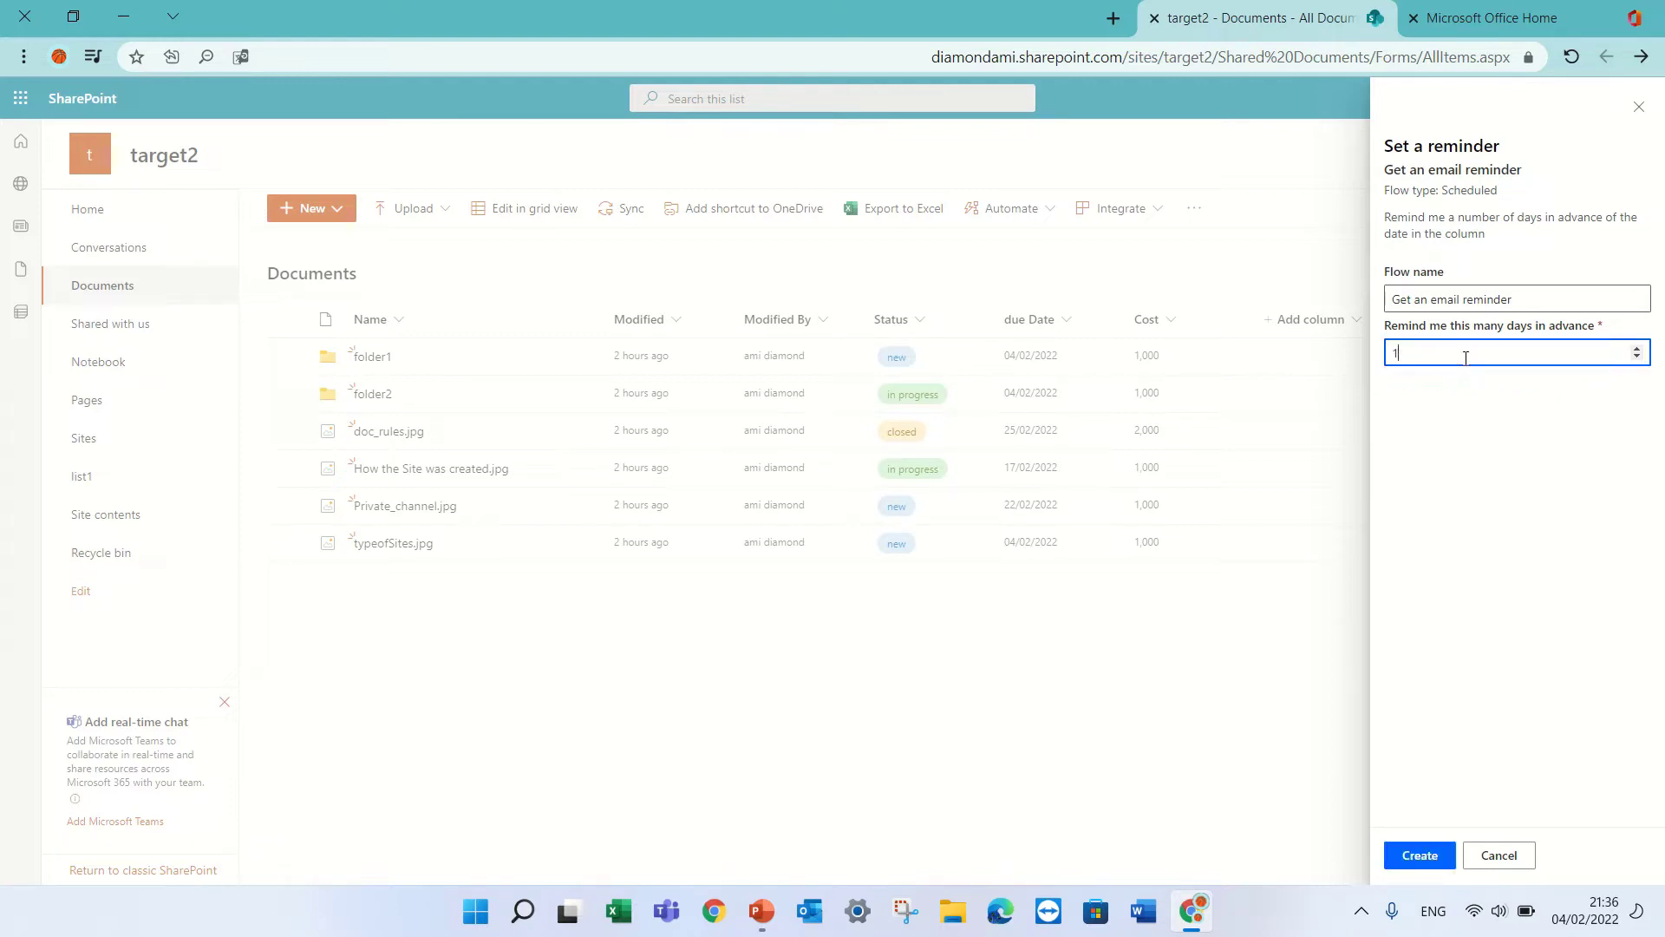
click(1438, 855)
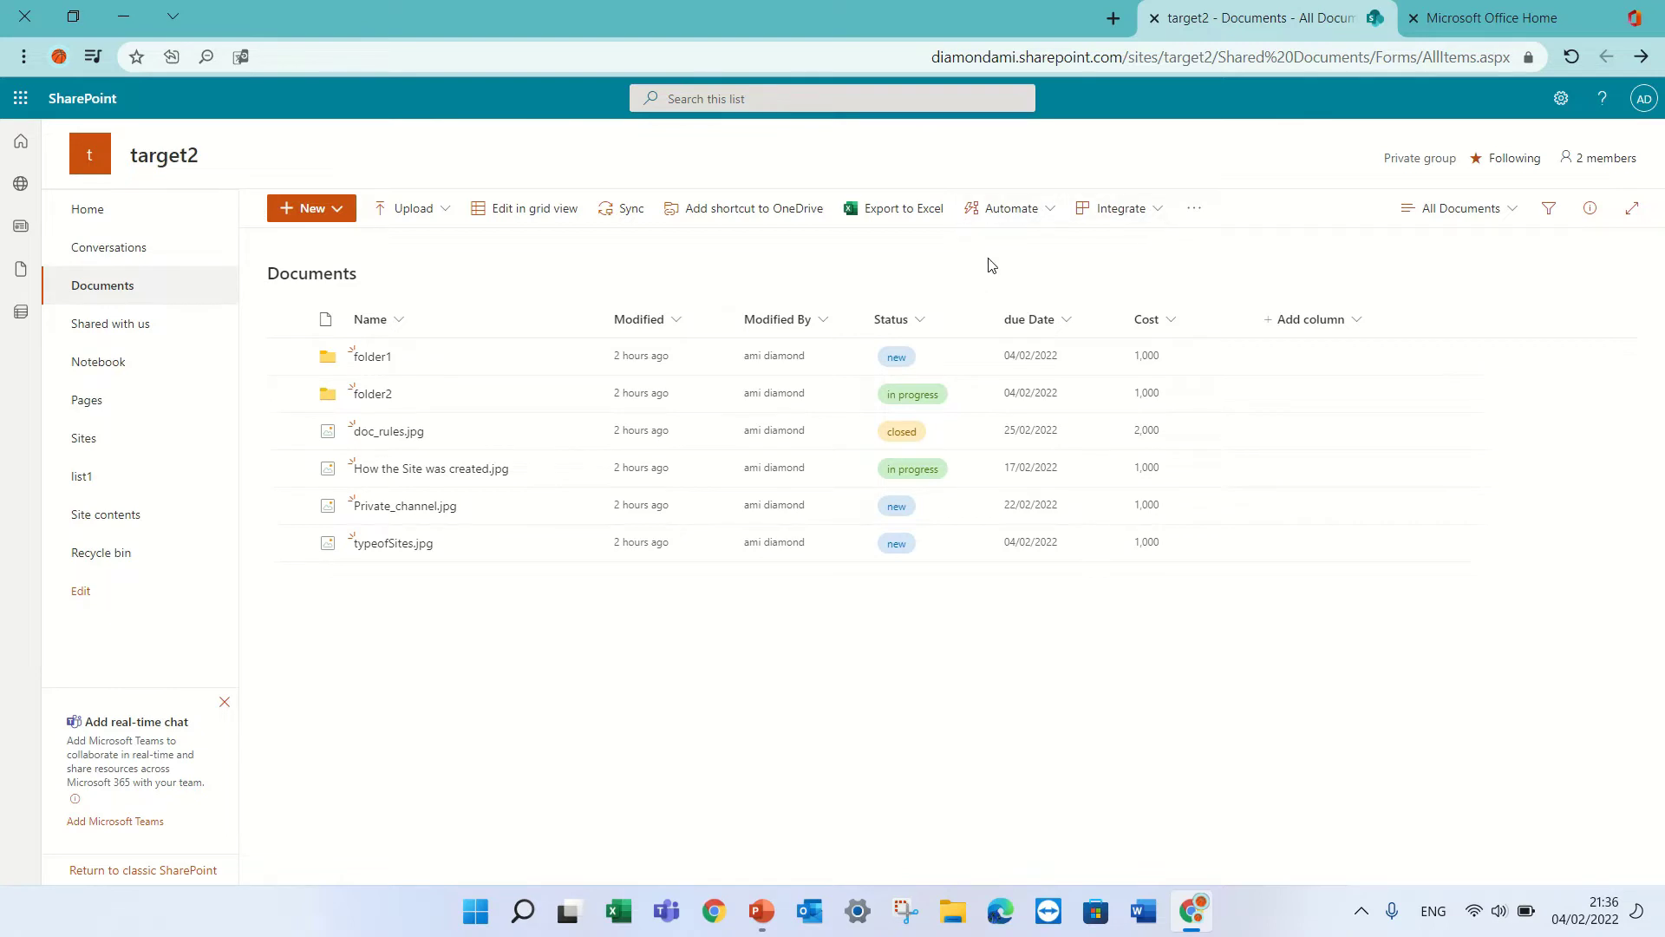
Open the library's Power Automate flows list to find 'Get an email reminder - 3'
click(1034, 218)
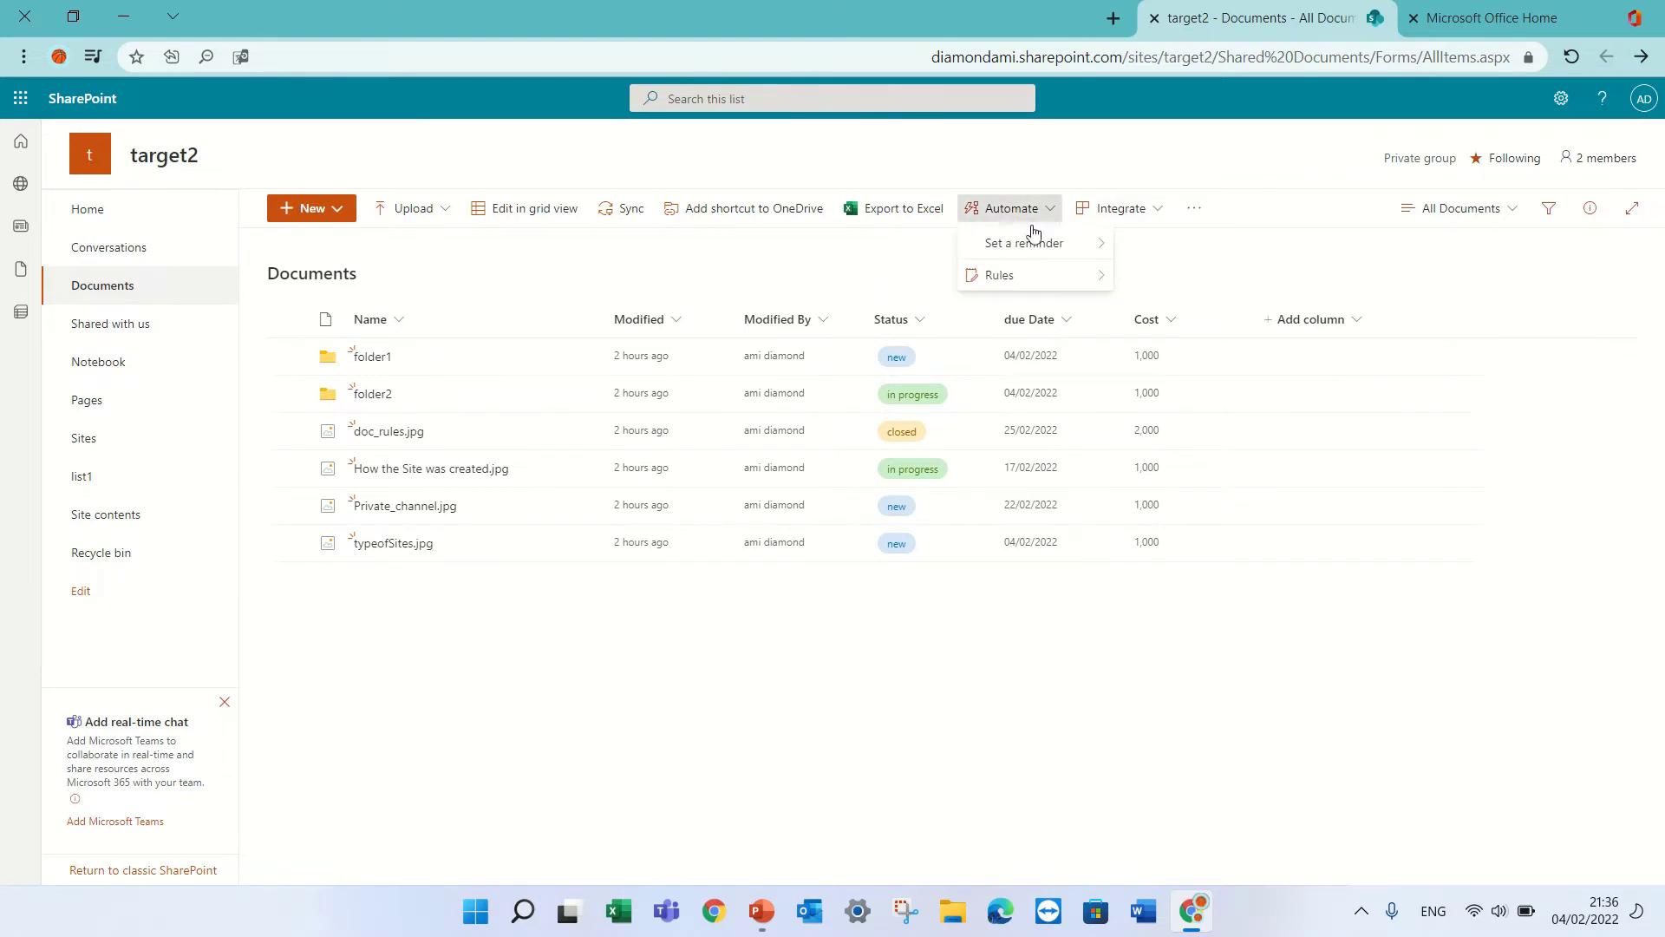
click(1106, 213)
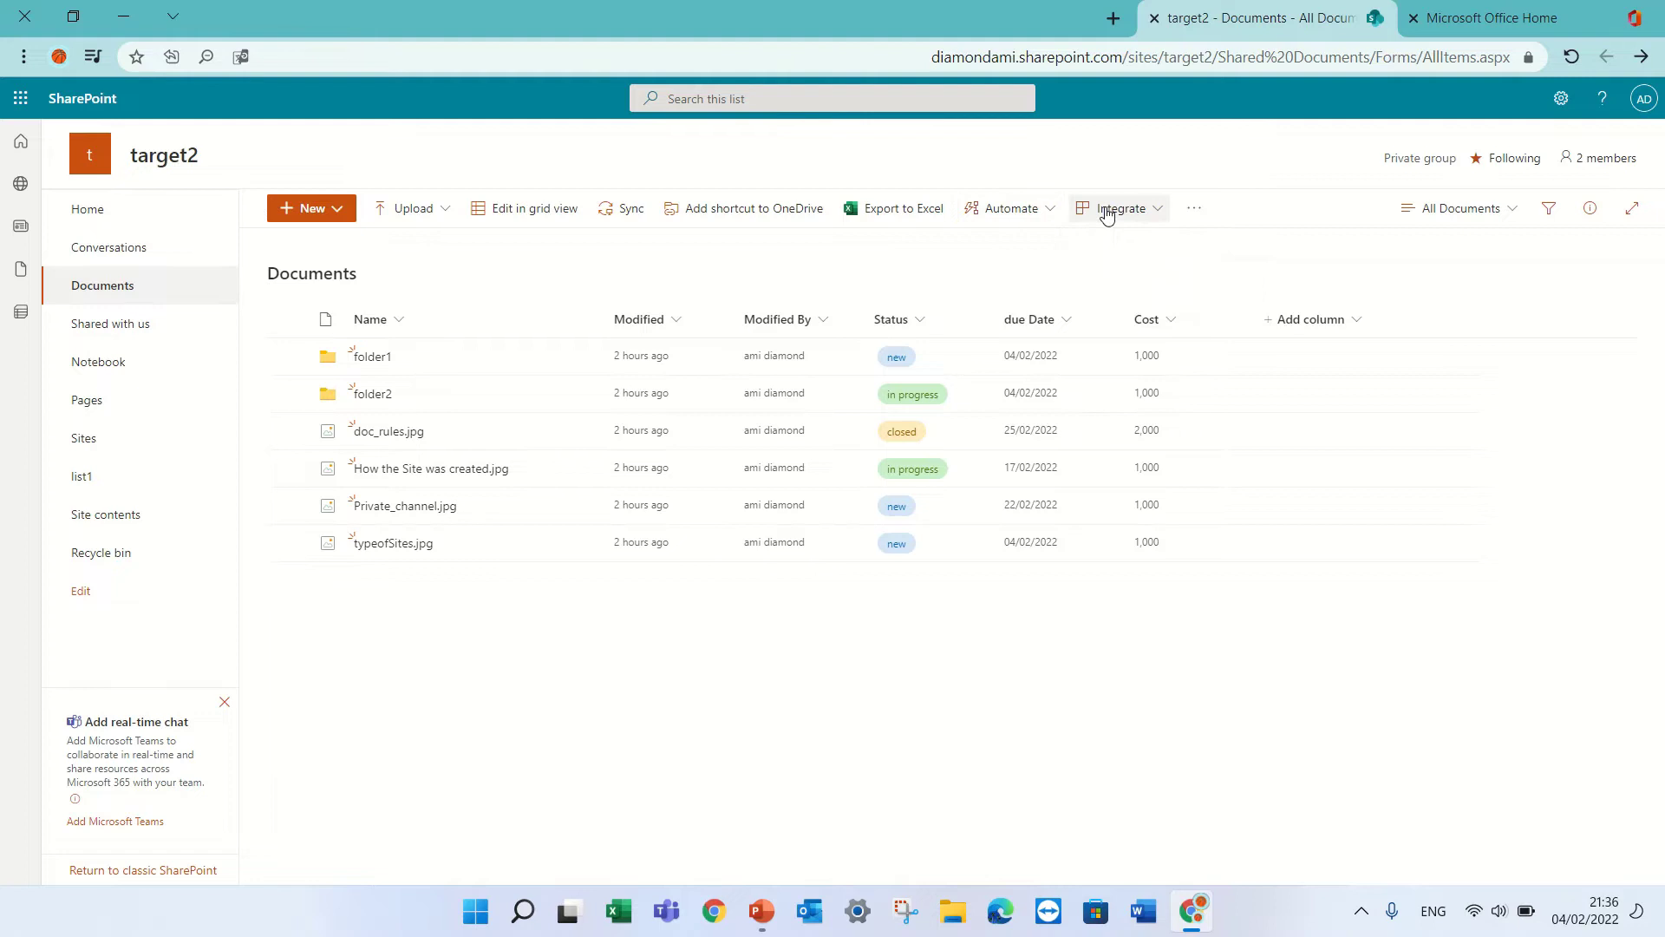
click(1106, 213)
mouse_move(1200, 272)
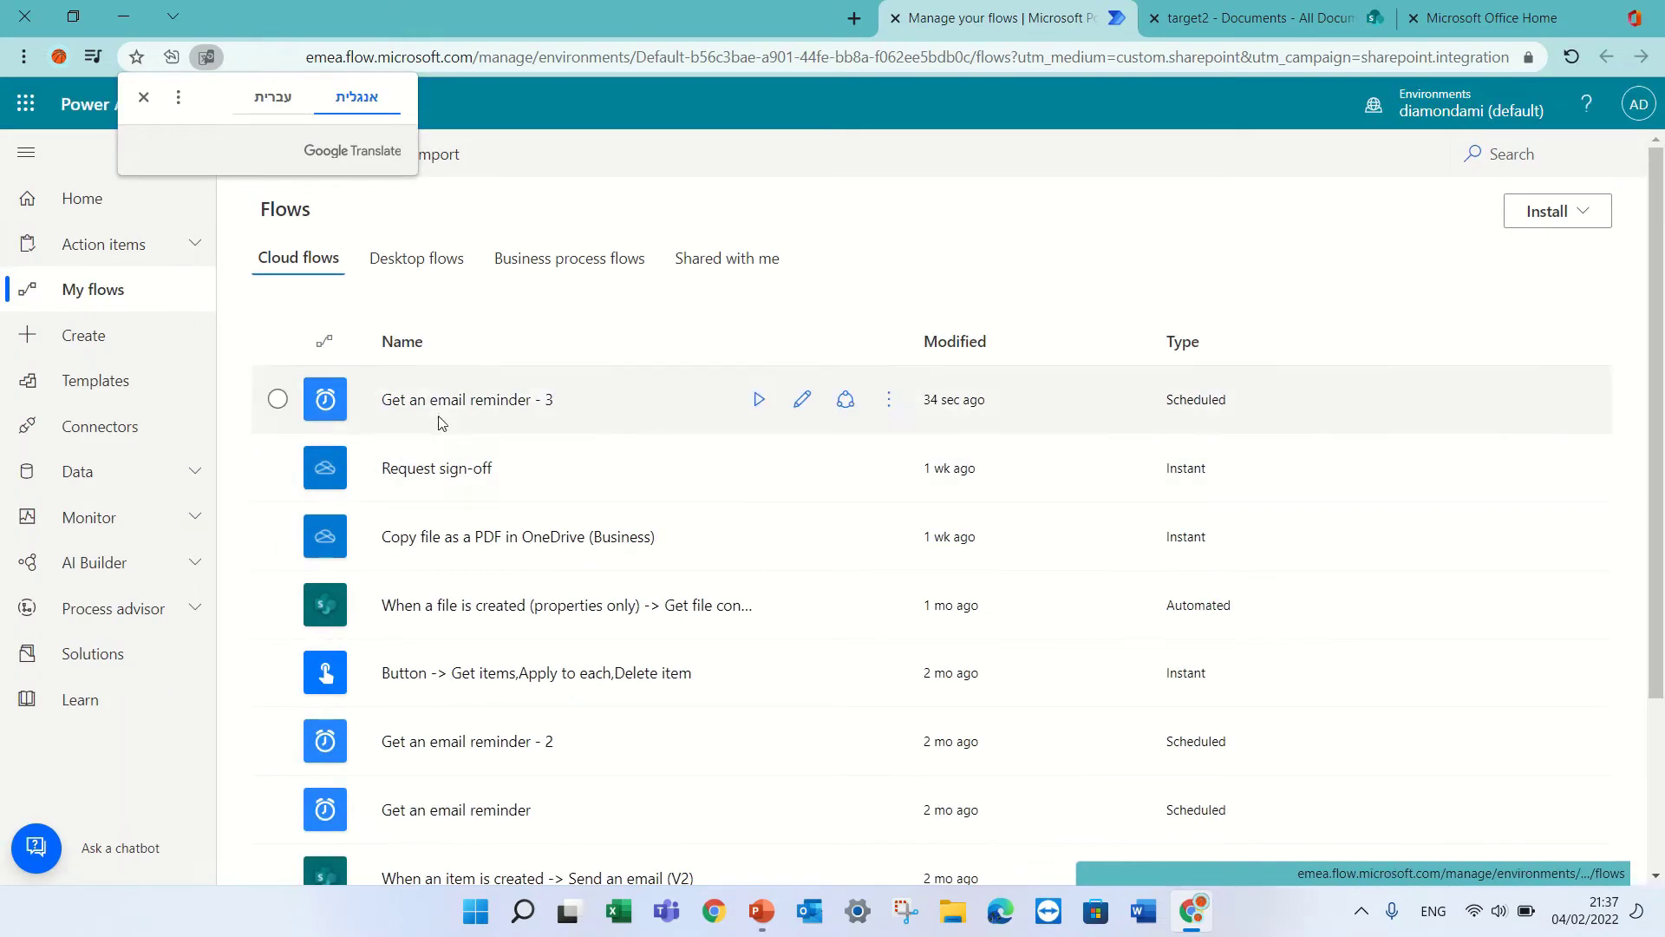
Change the flow's Recurrence trigger from daily at 15:00 to every 1 Minute and save the flow
click(524, 401)
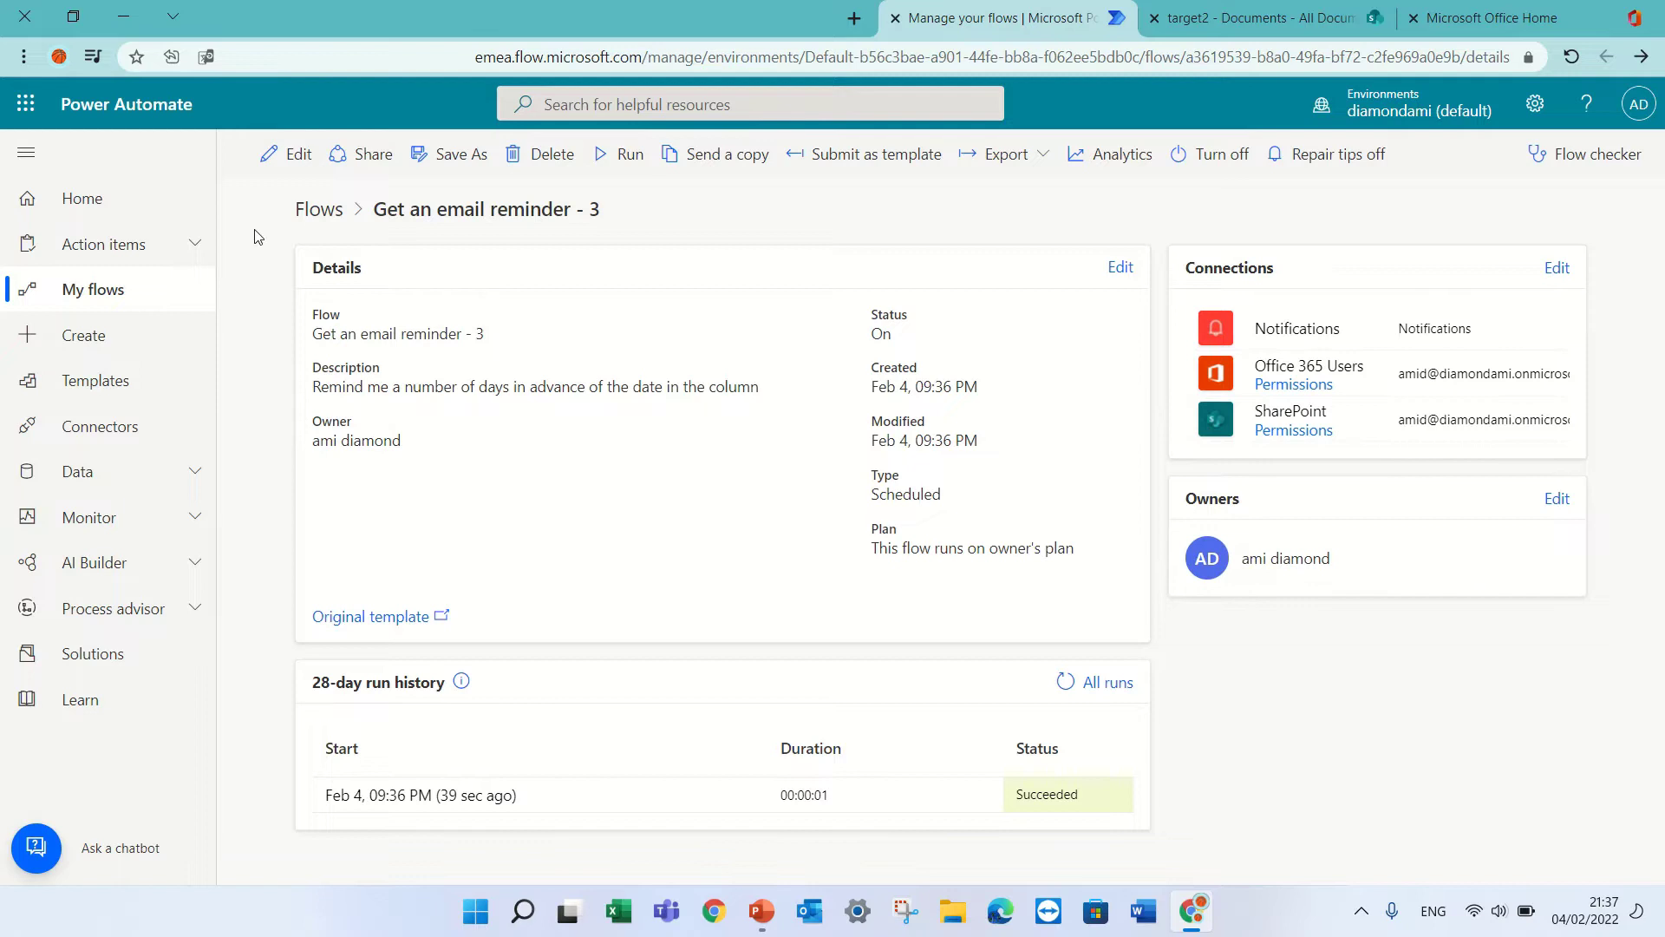
click(291, 156)
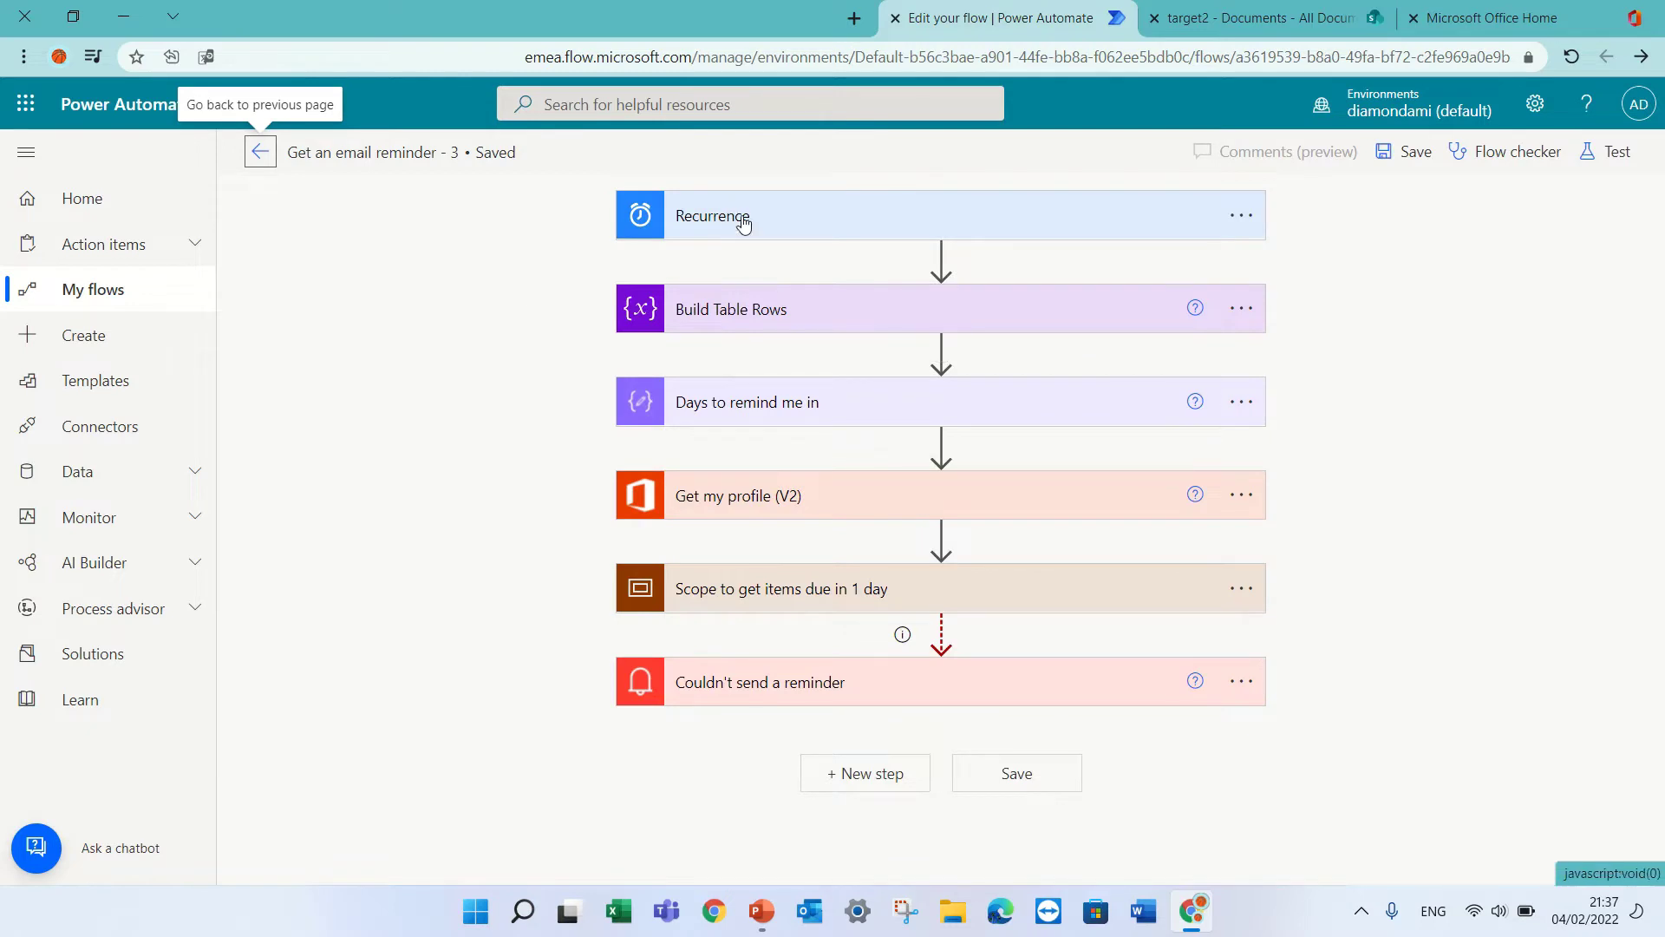
click(744, 223)
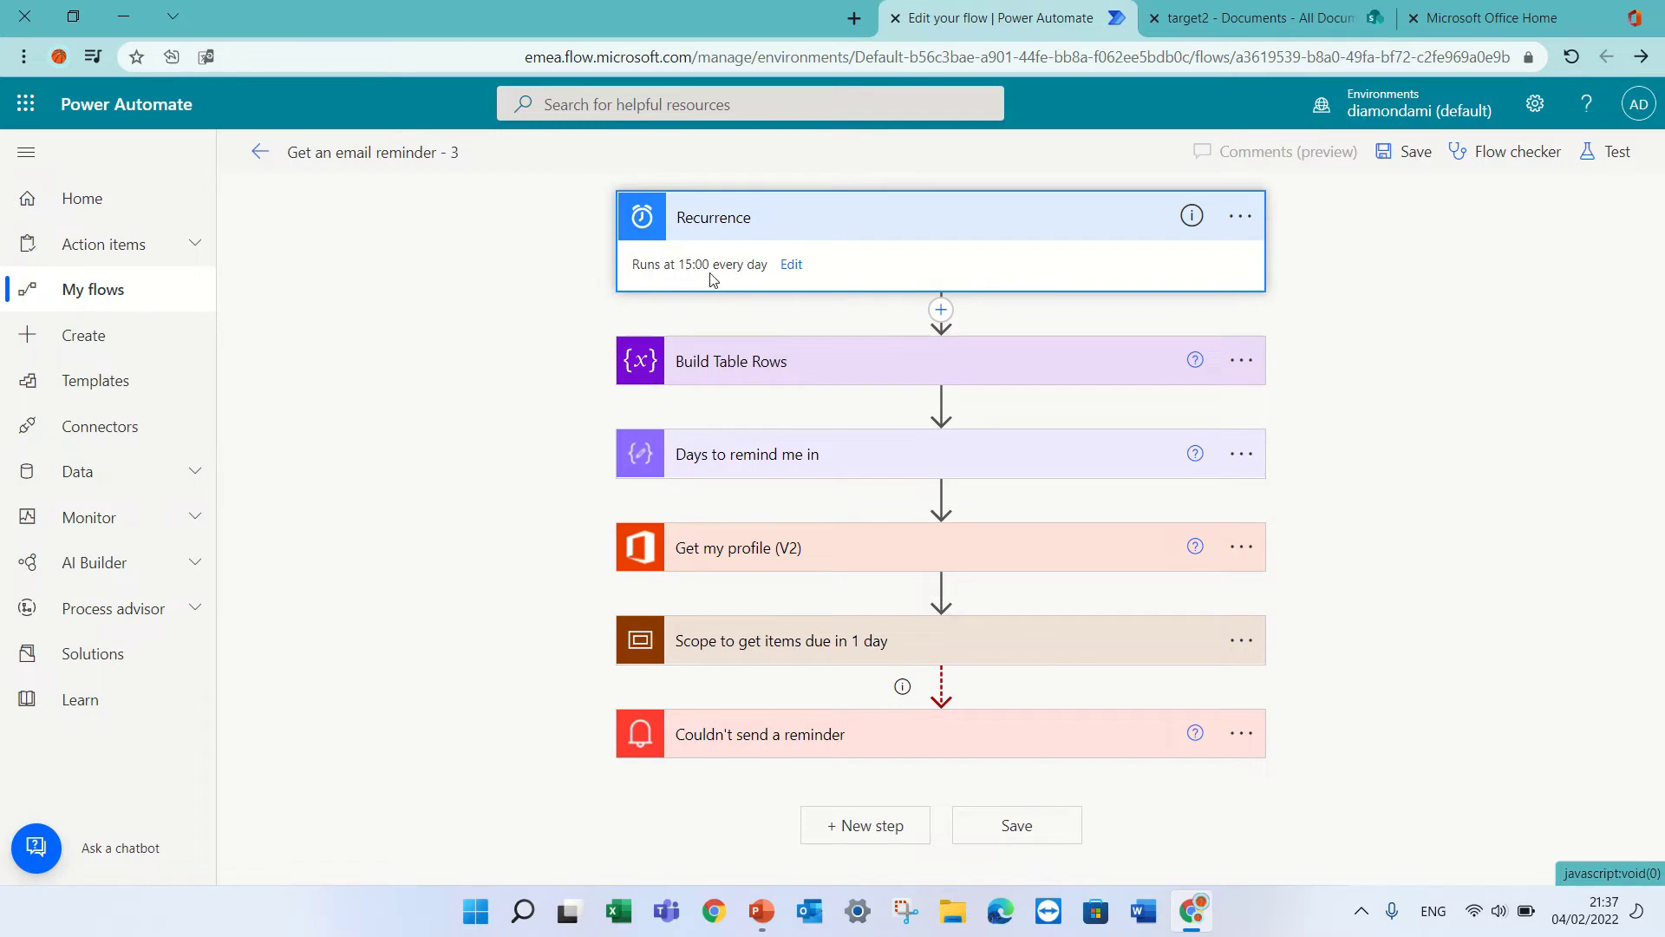
click(791, 264)
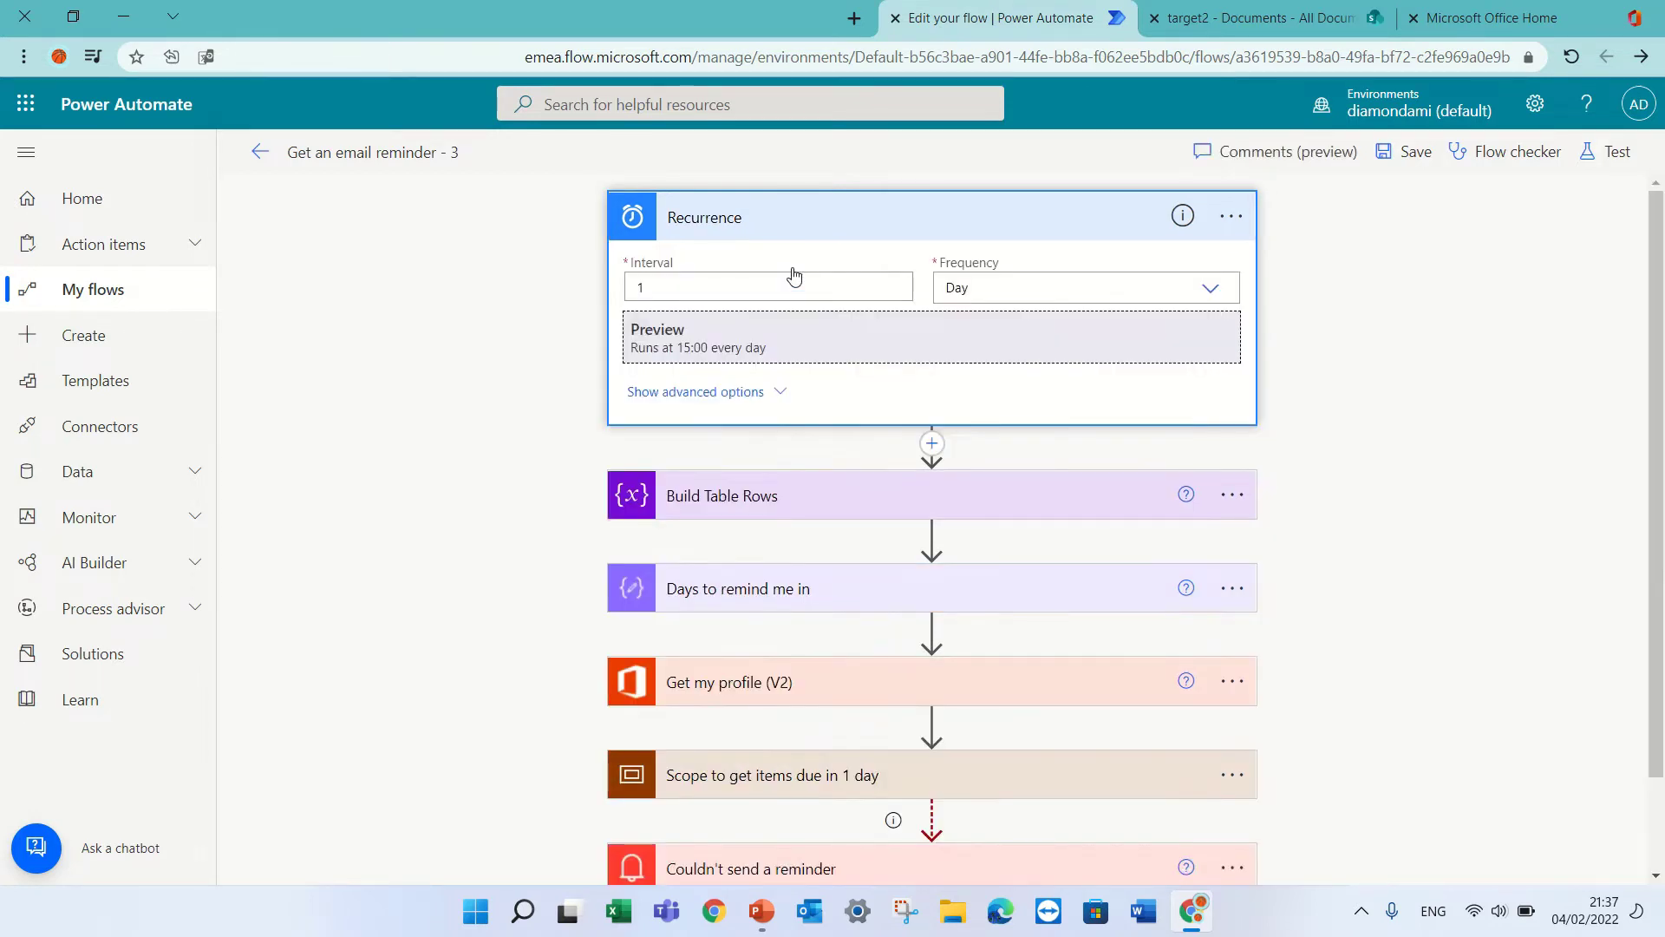
click(1043, 285)
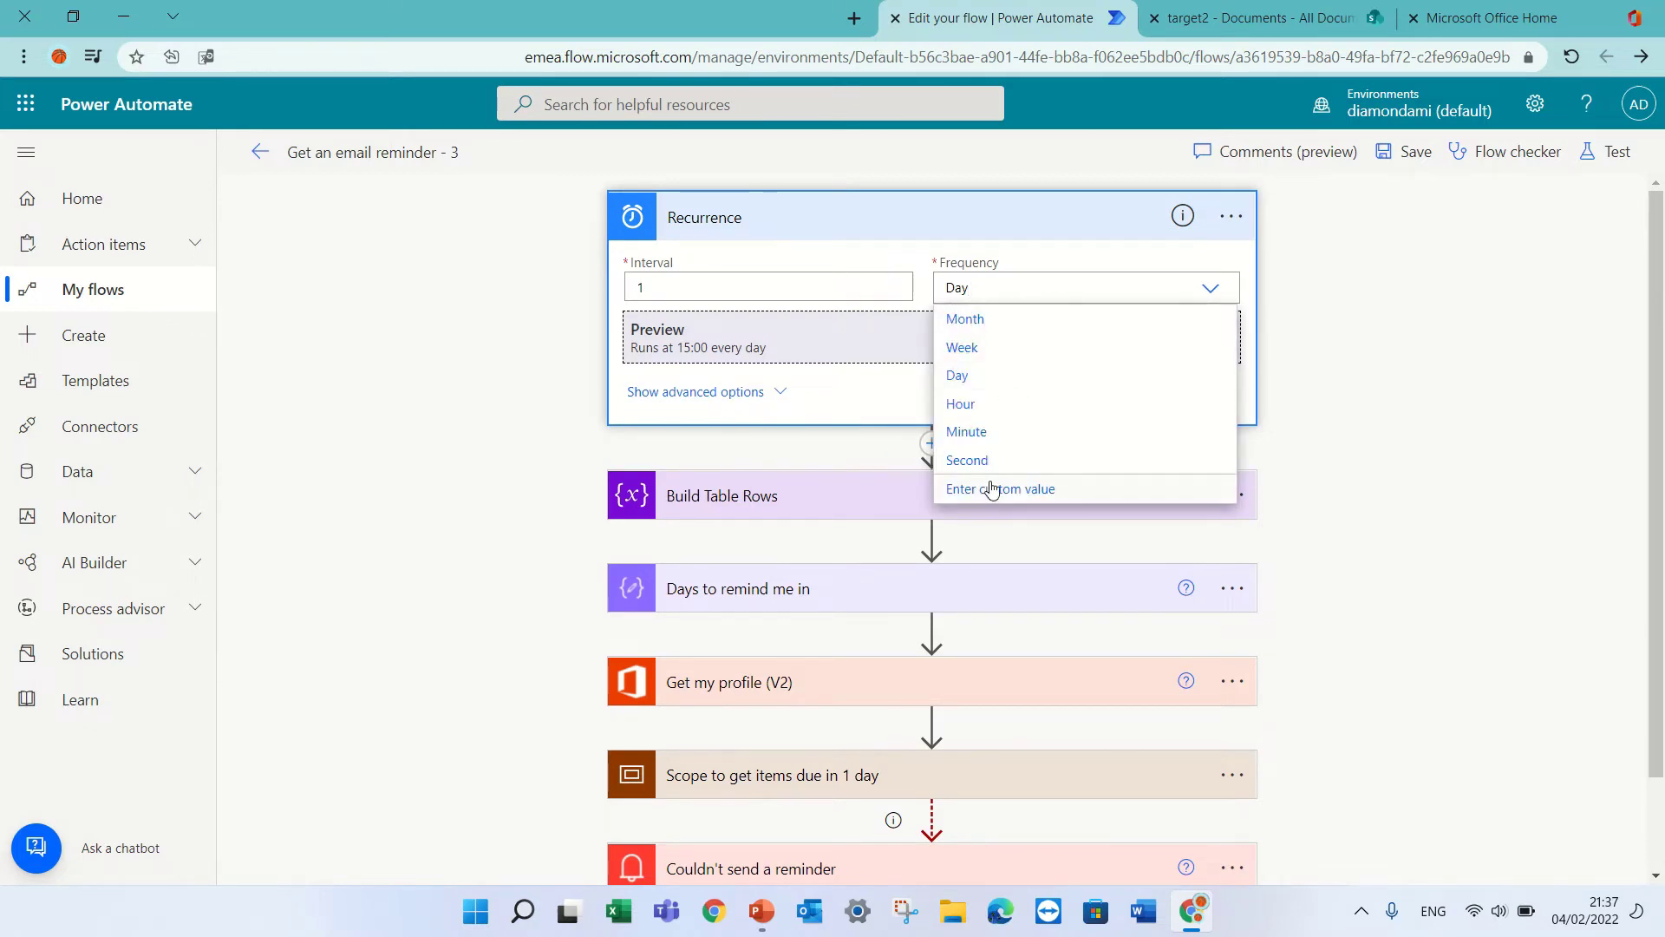
click(1026, 434)
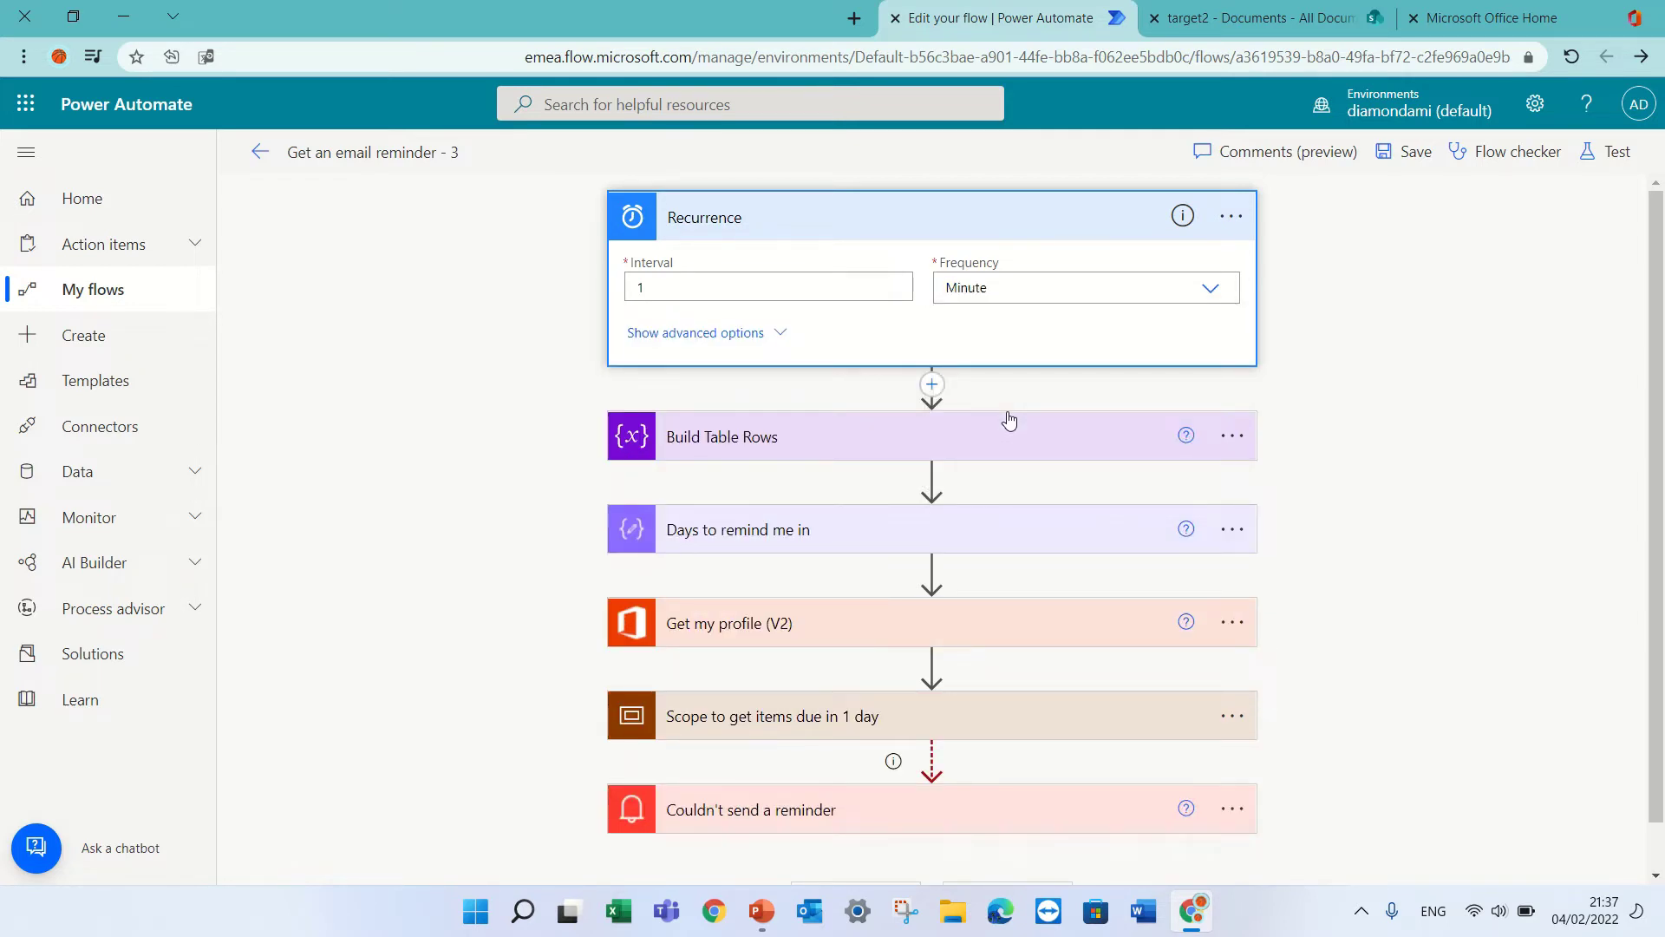
click(1417, 154)
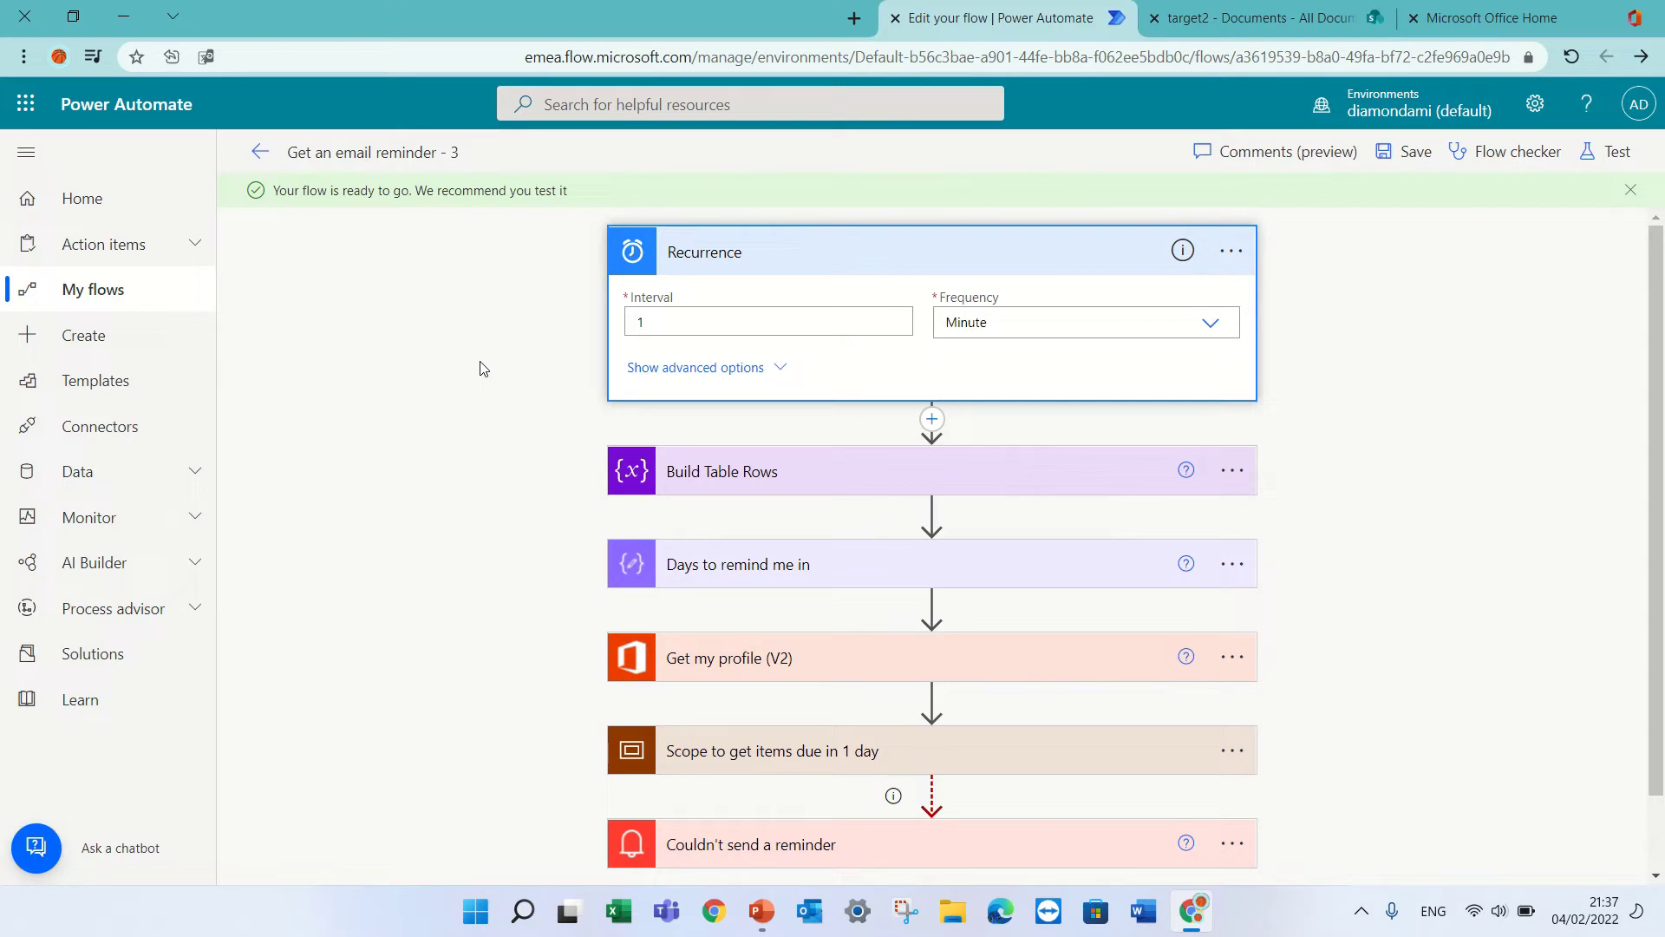
Read the reminder email for Private_channel and How the Site was created, then return to target2 Documents
mouse_move(829, 7)
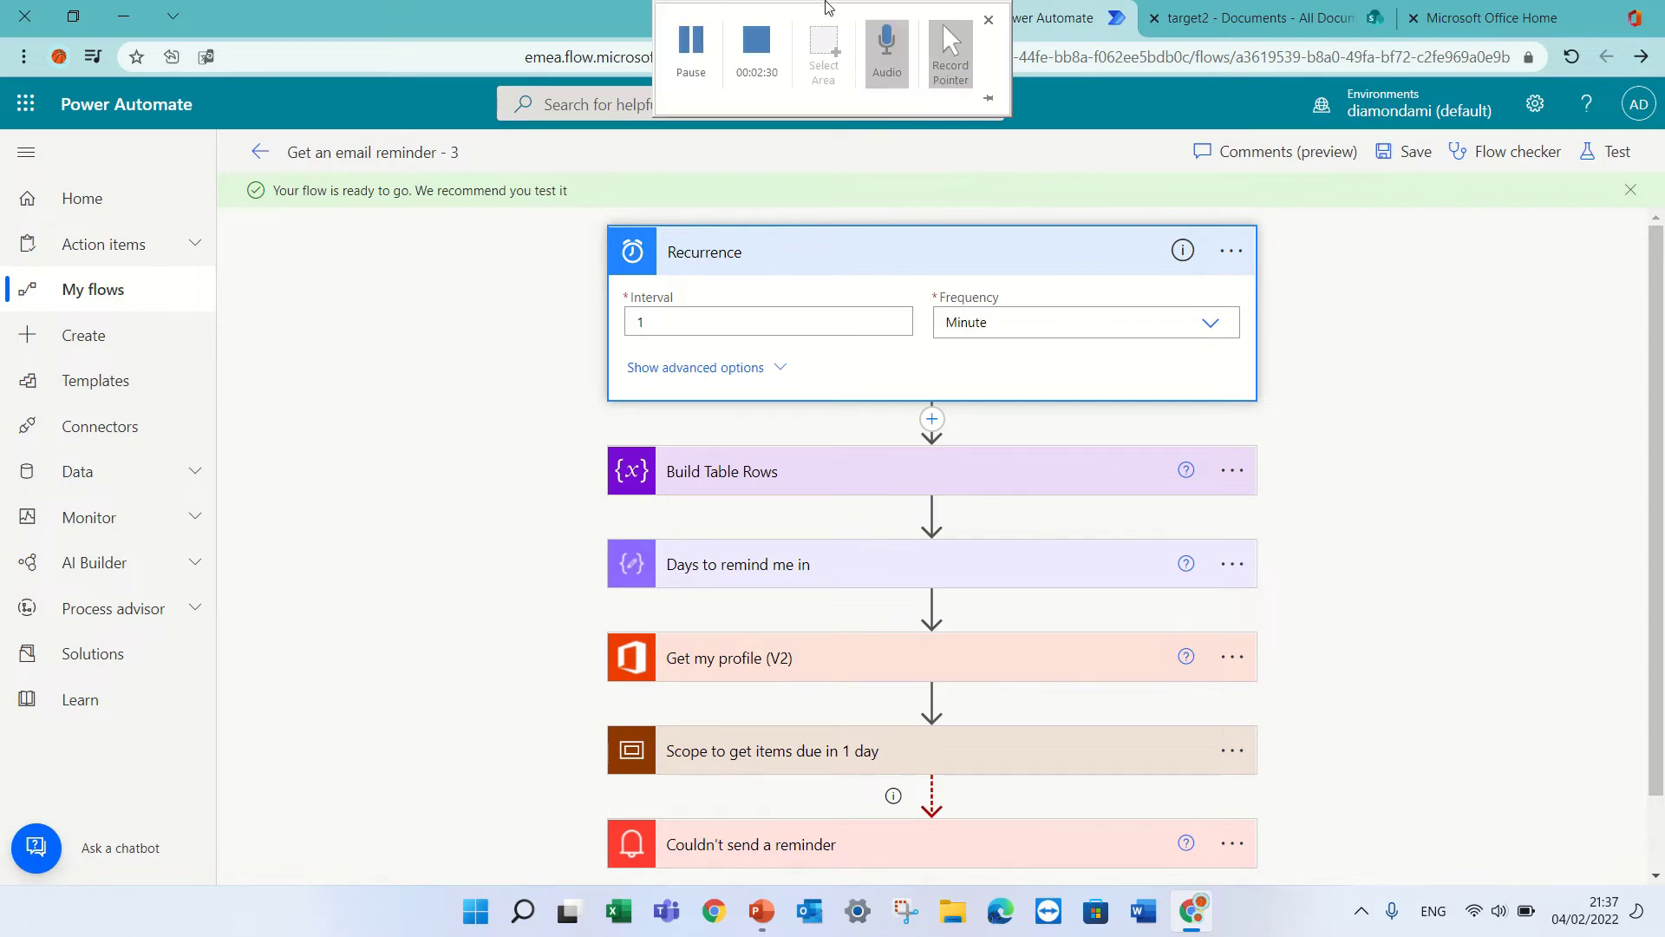
click(707, 54)
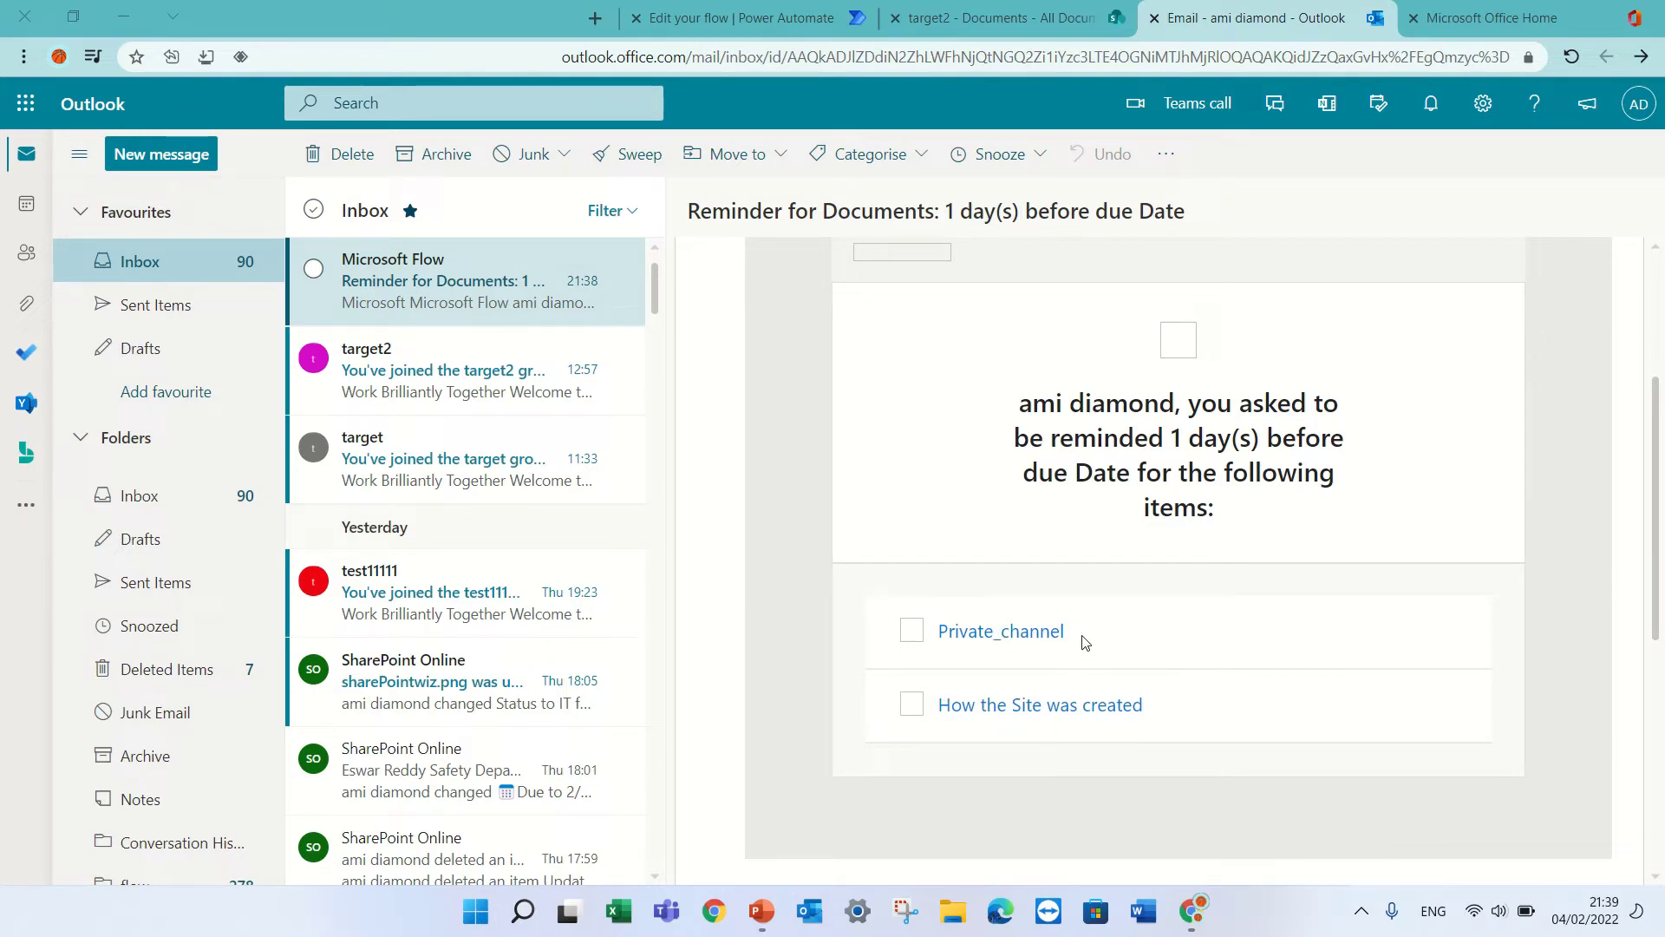
click(1004, 26)
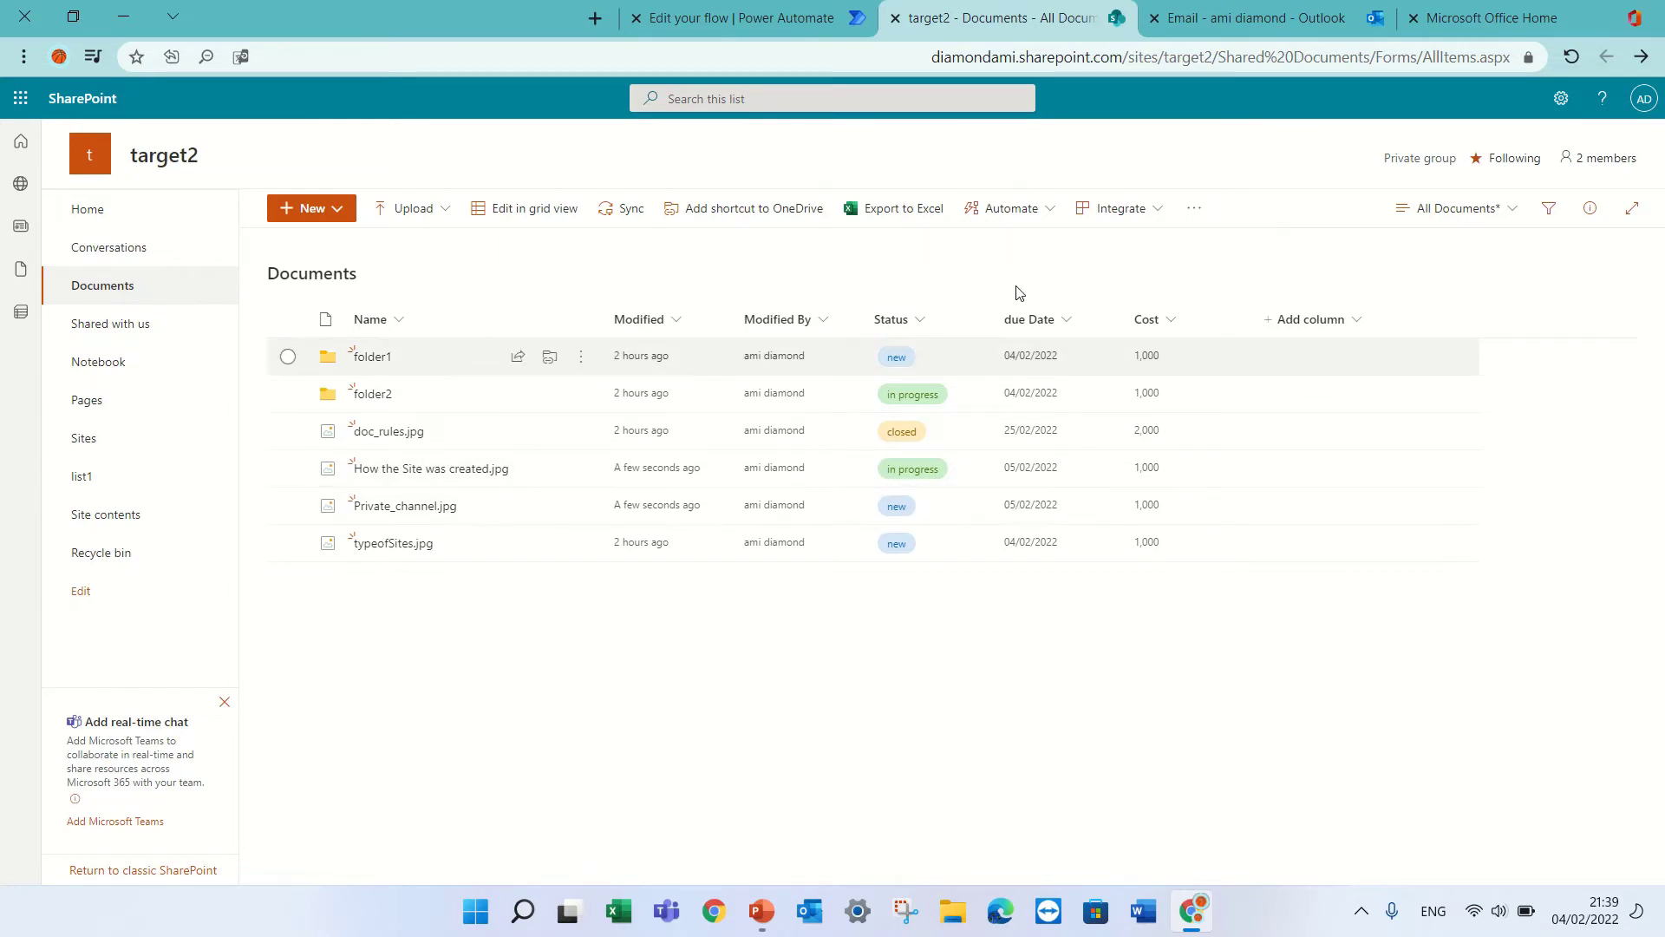
Open the Private_channel item linked in the reminder email, close it, and return to SharePoint
click(1320, 22)
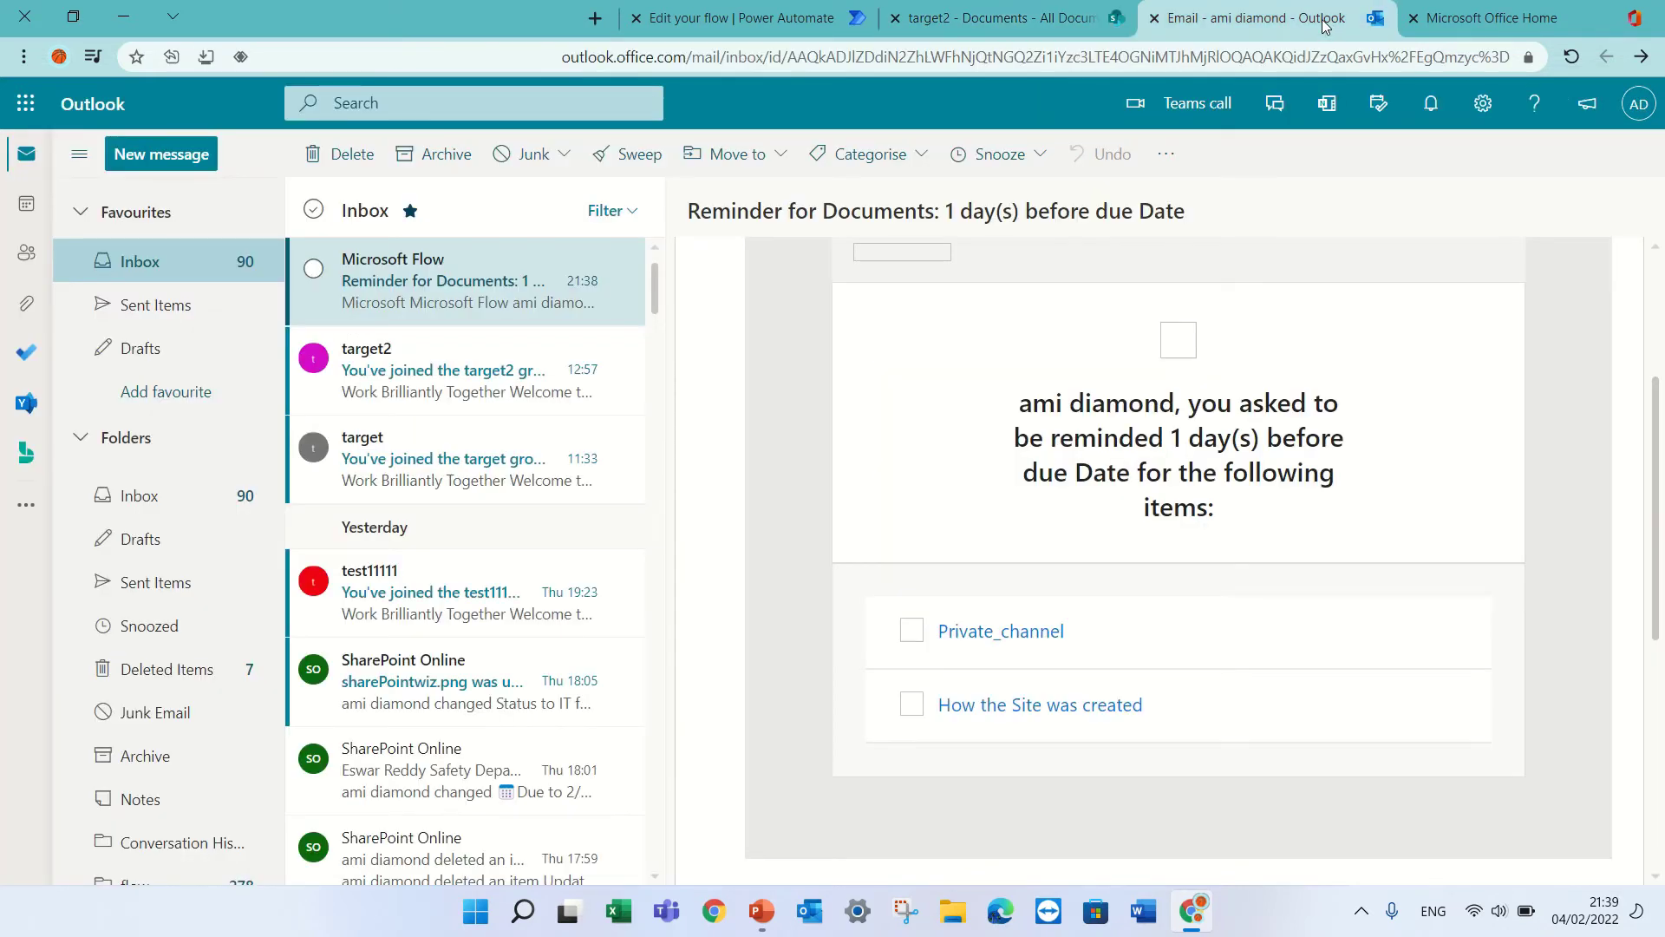
click(1000, 643)
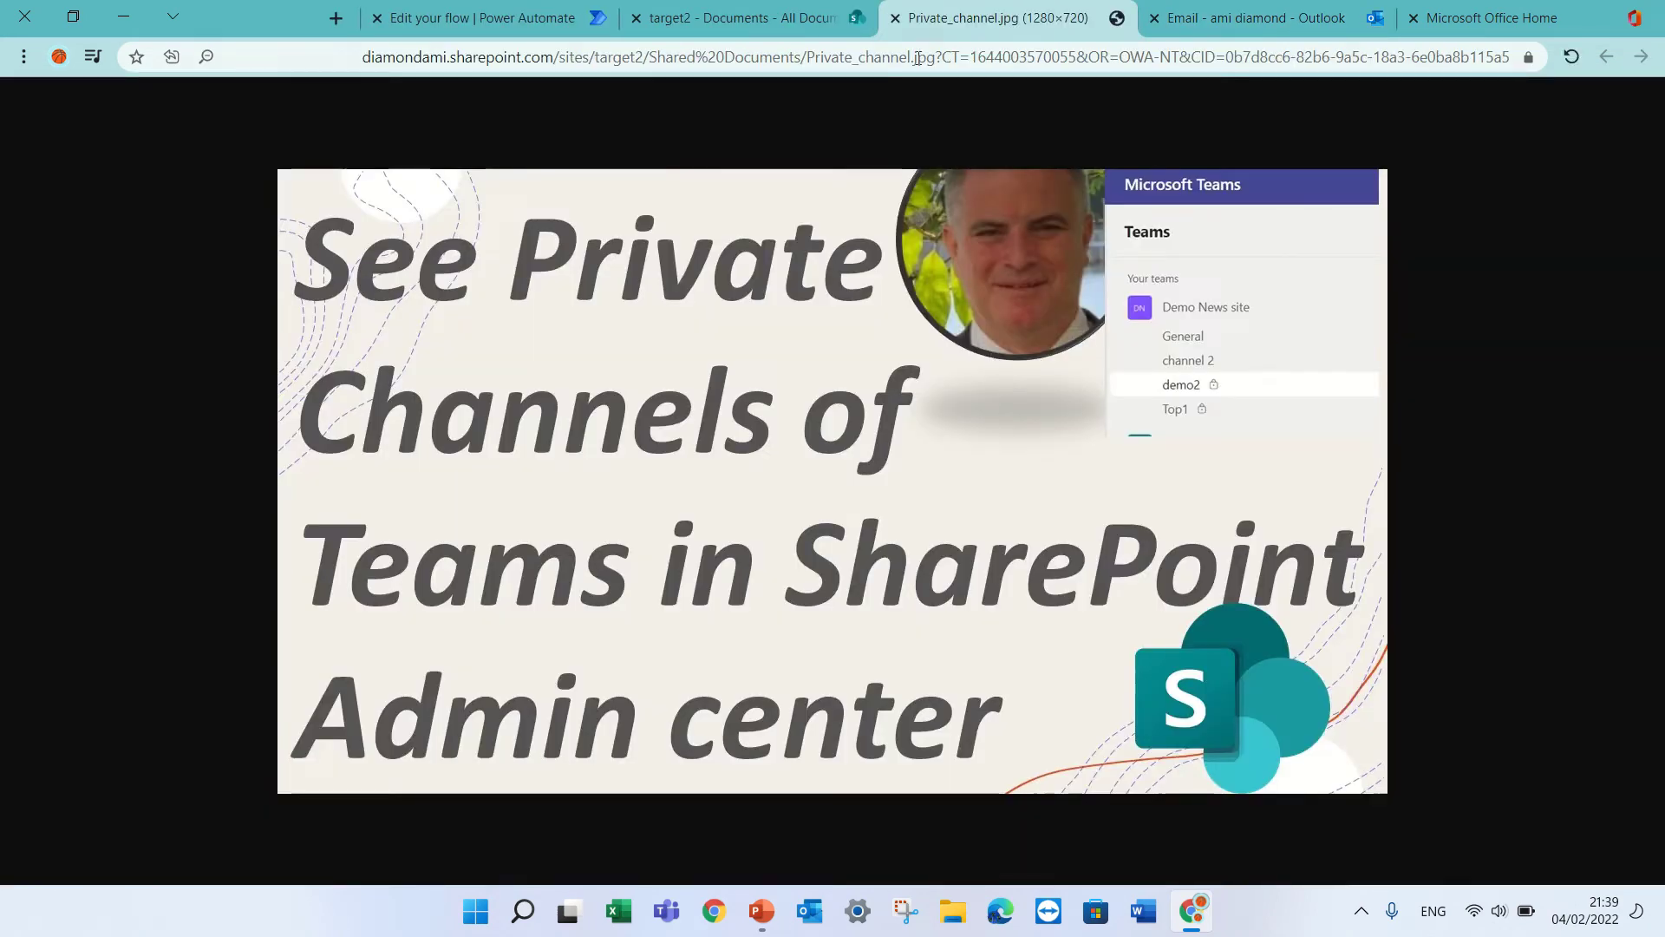
click(895, 18)
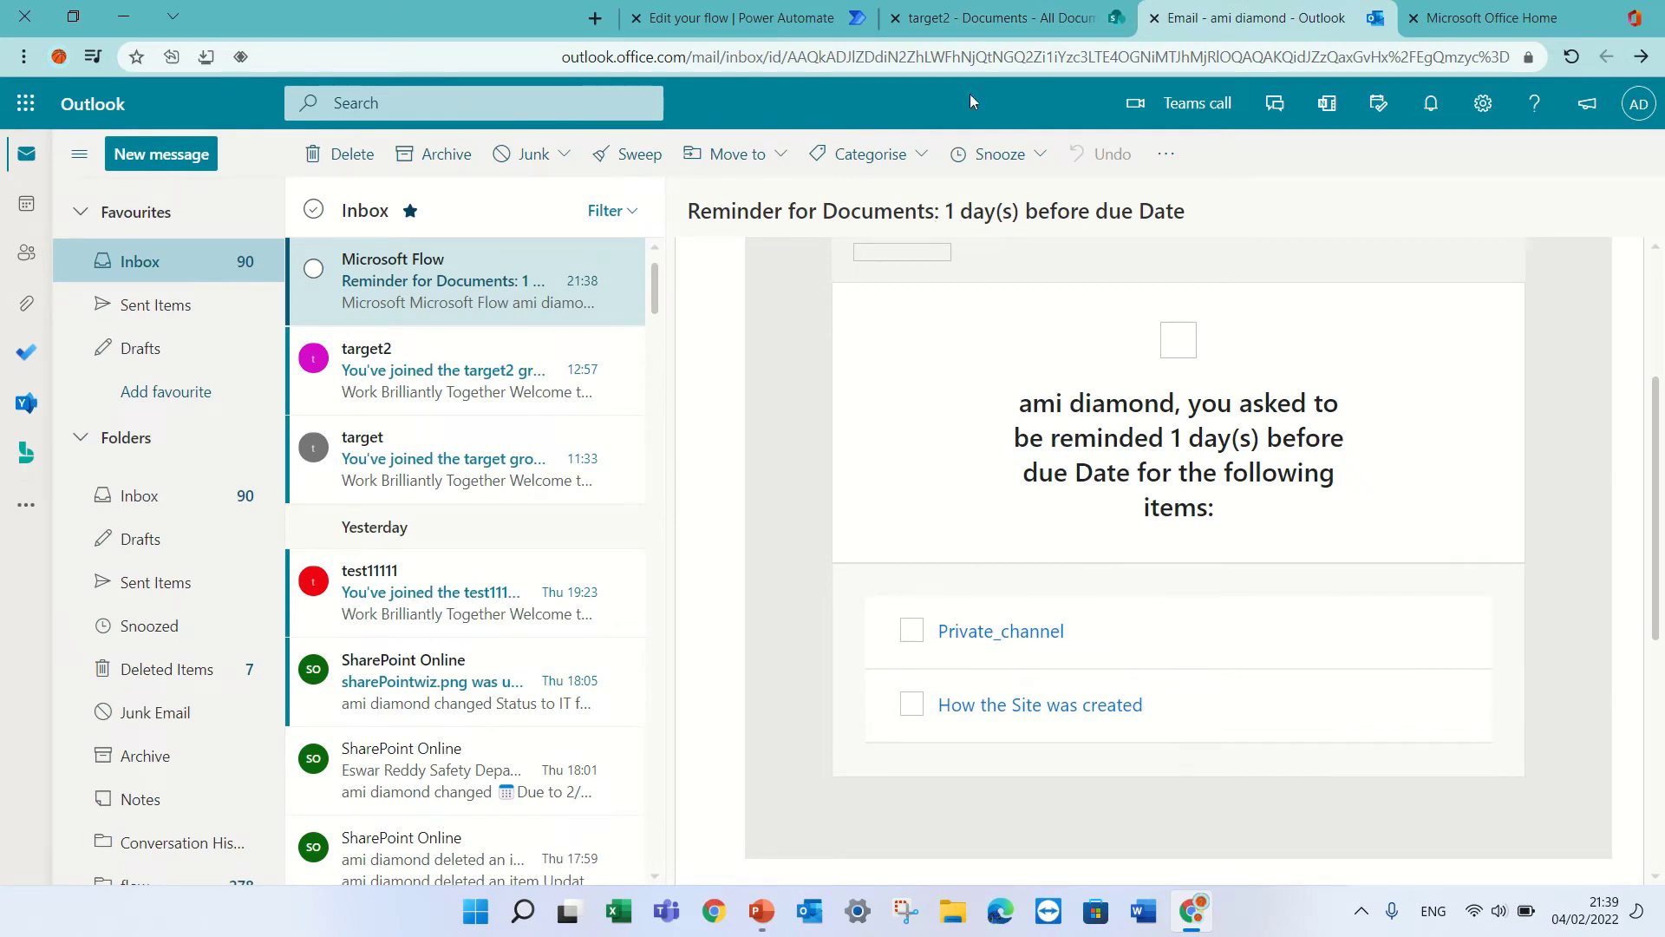
click(978, 23)
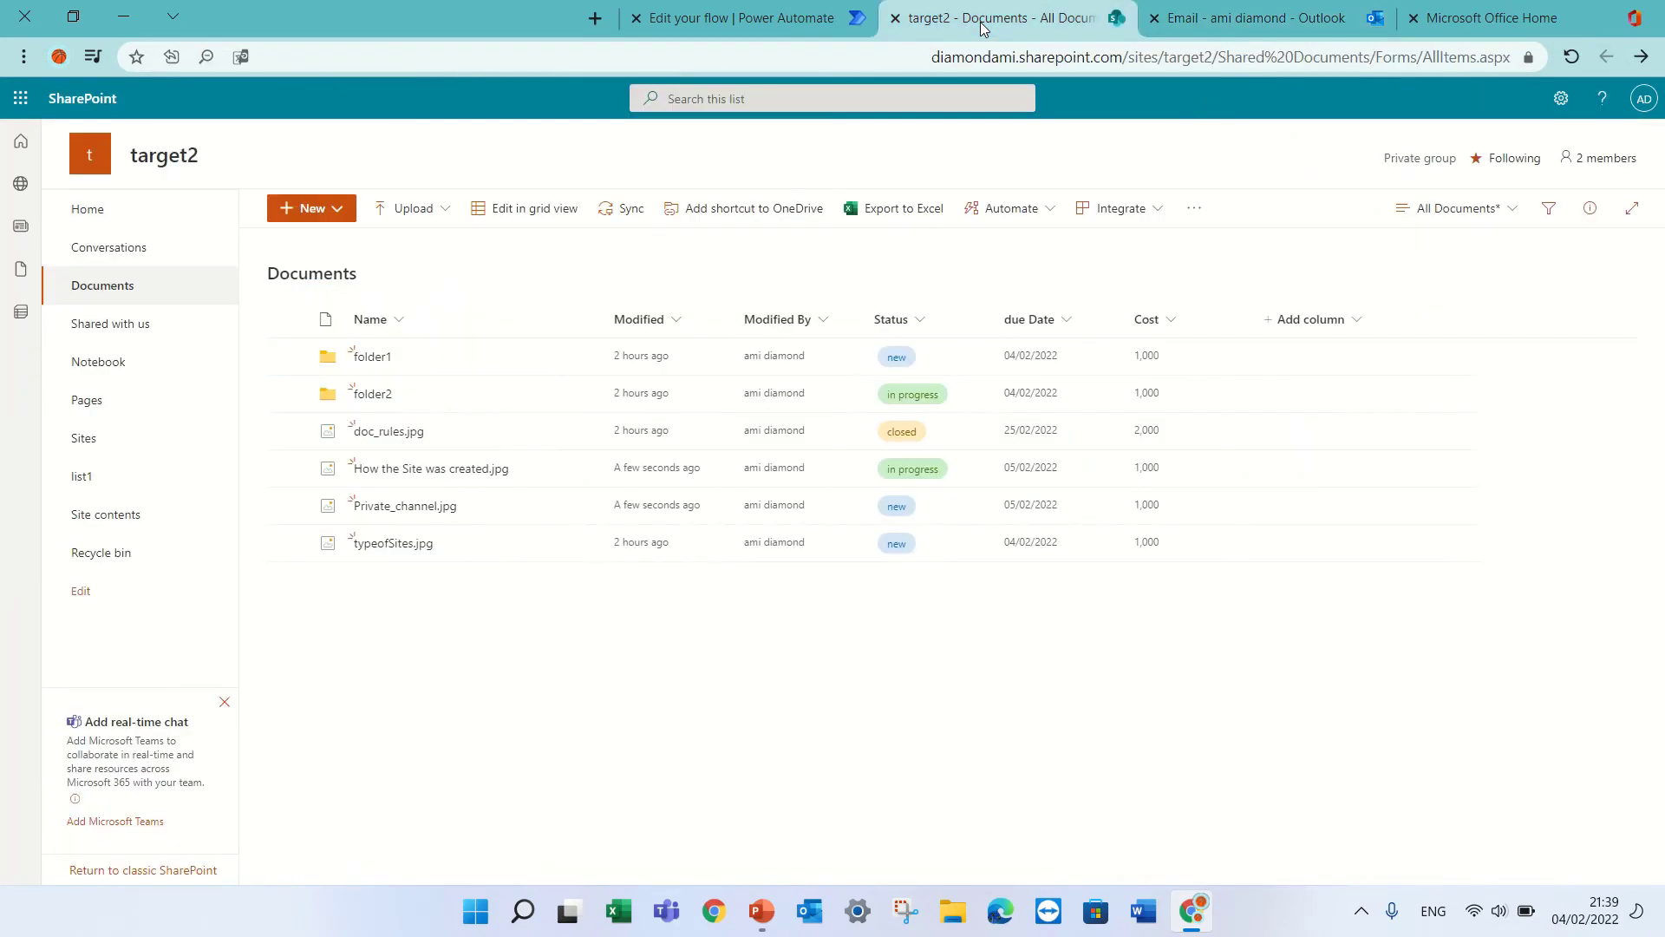
Read the newest 21:39 reminder email, check the flow in Power Automate, and return to the library
click(1235, 28)
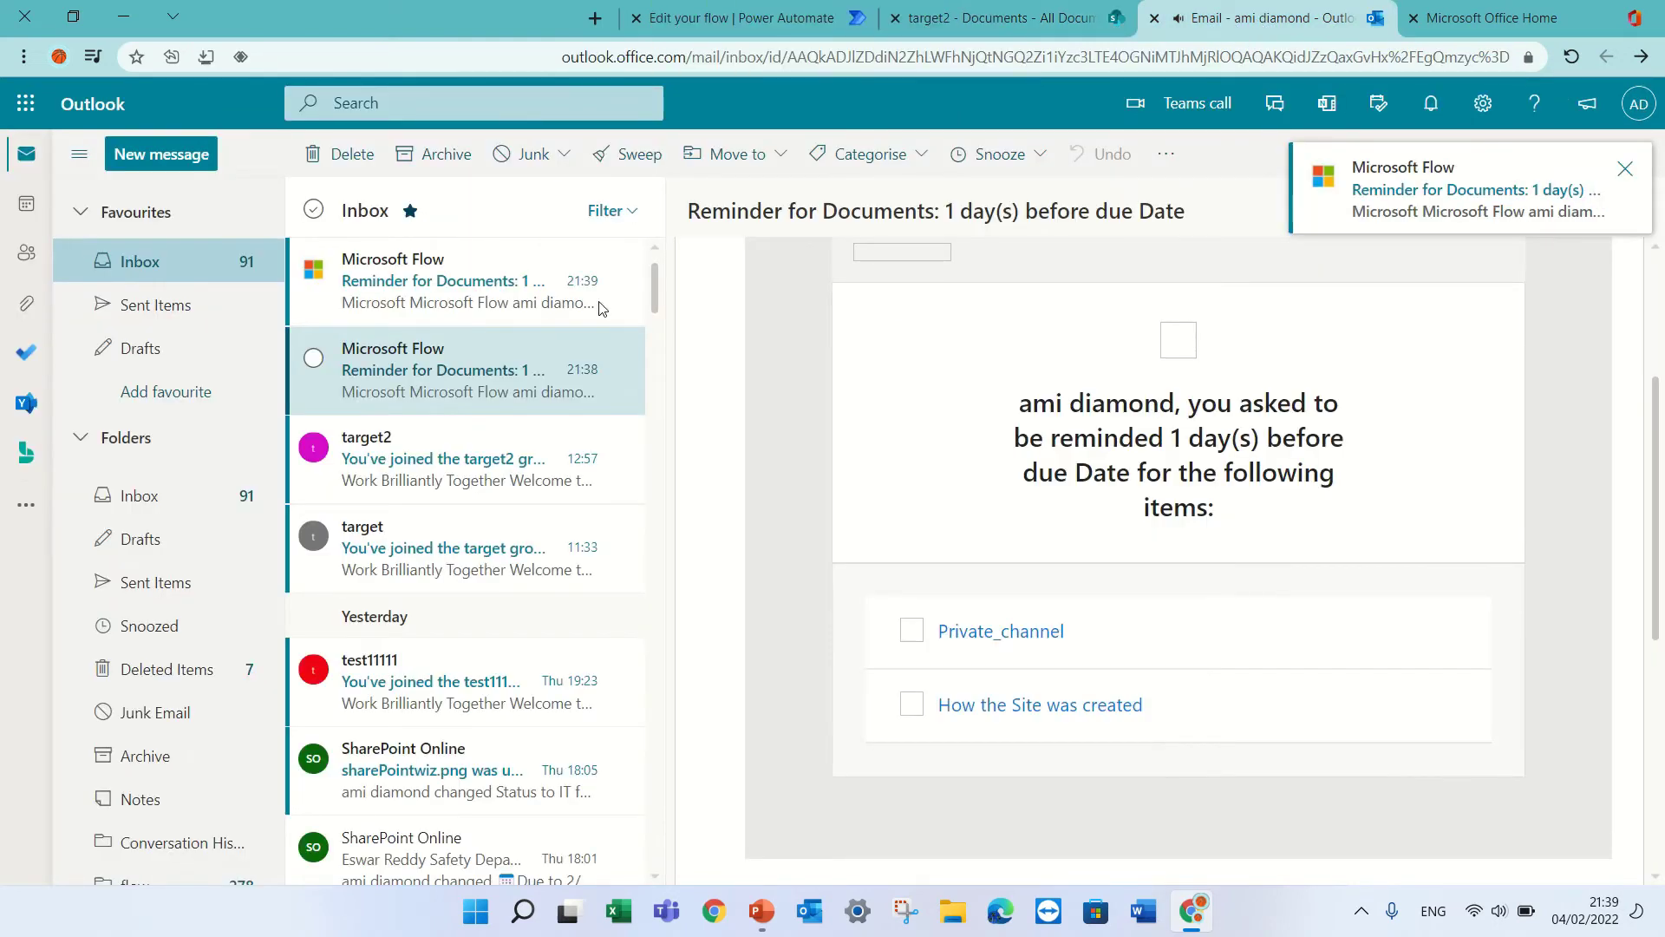
click(491, 297)
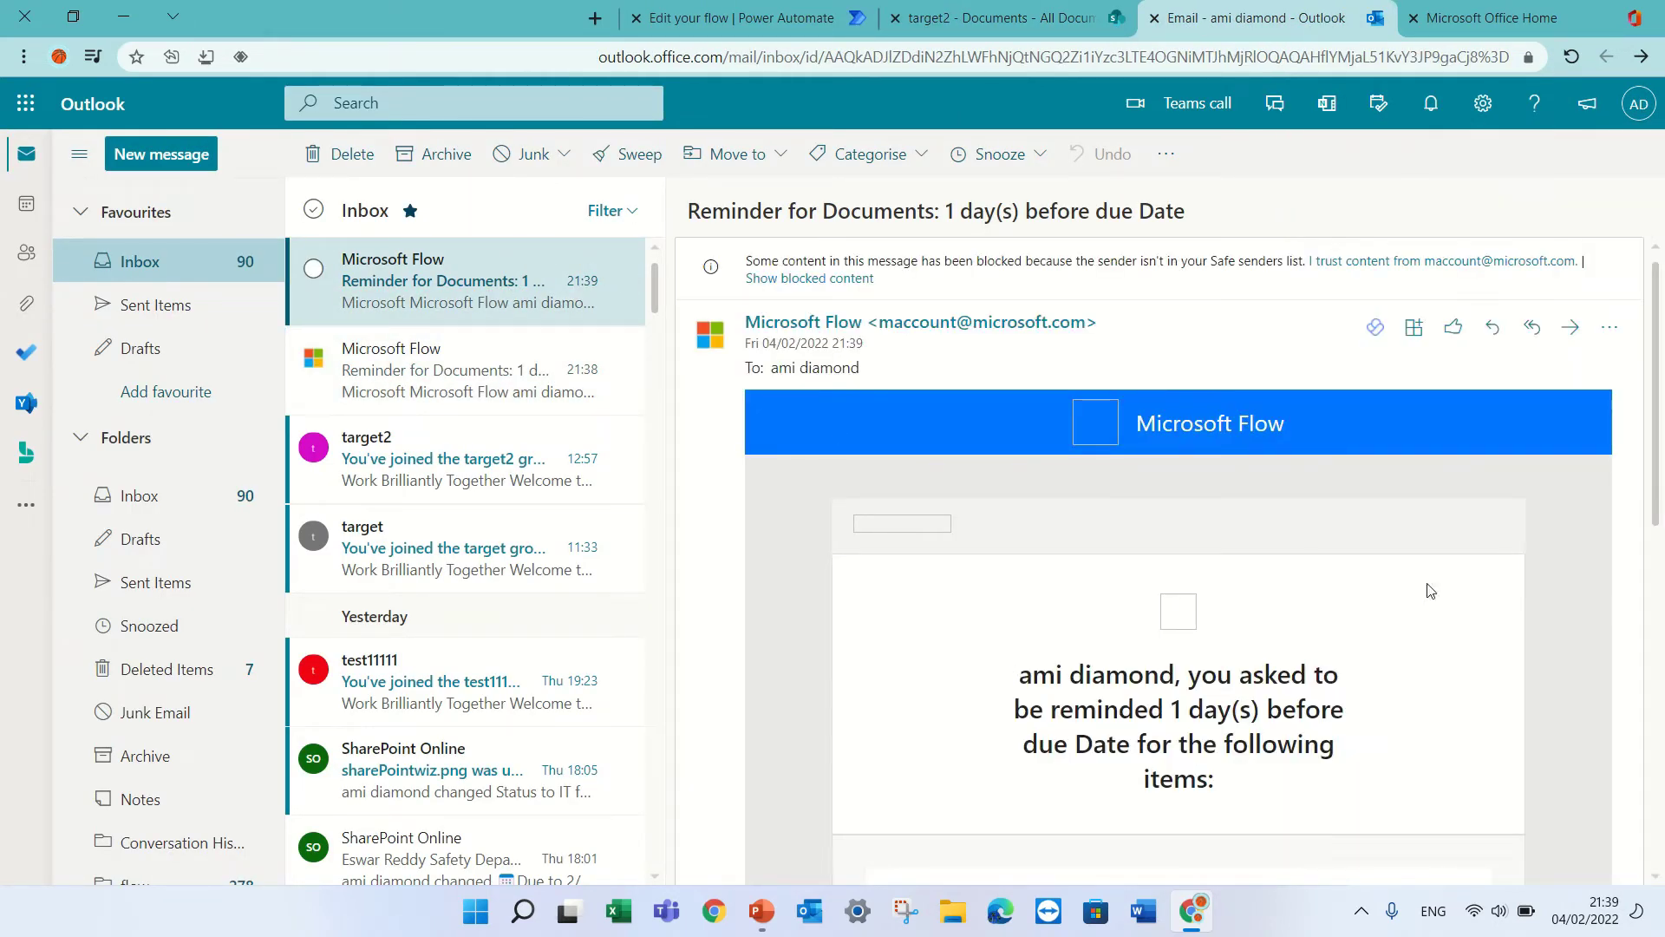
drag(1650, 404, 1657, 597)
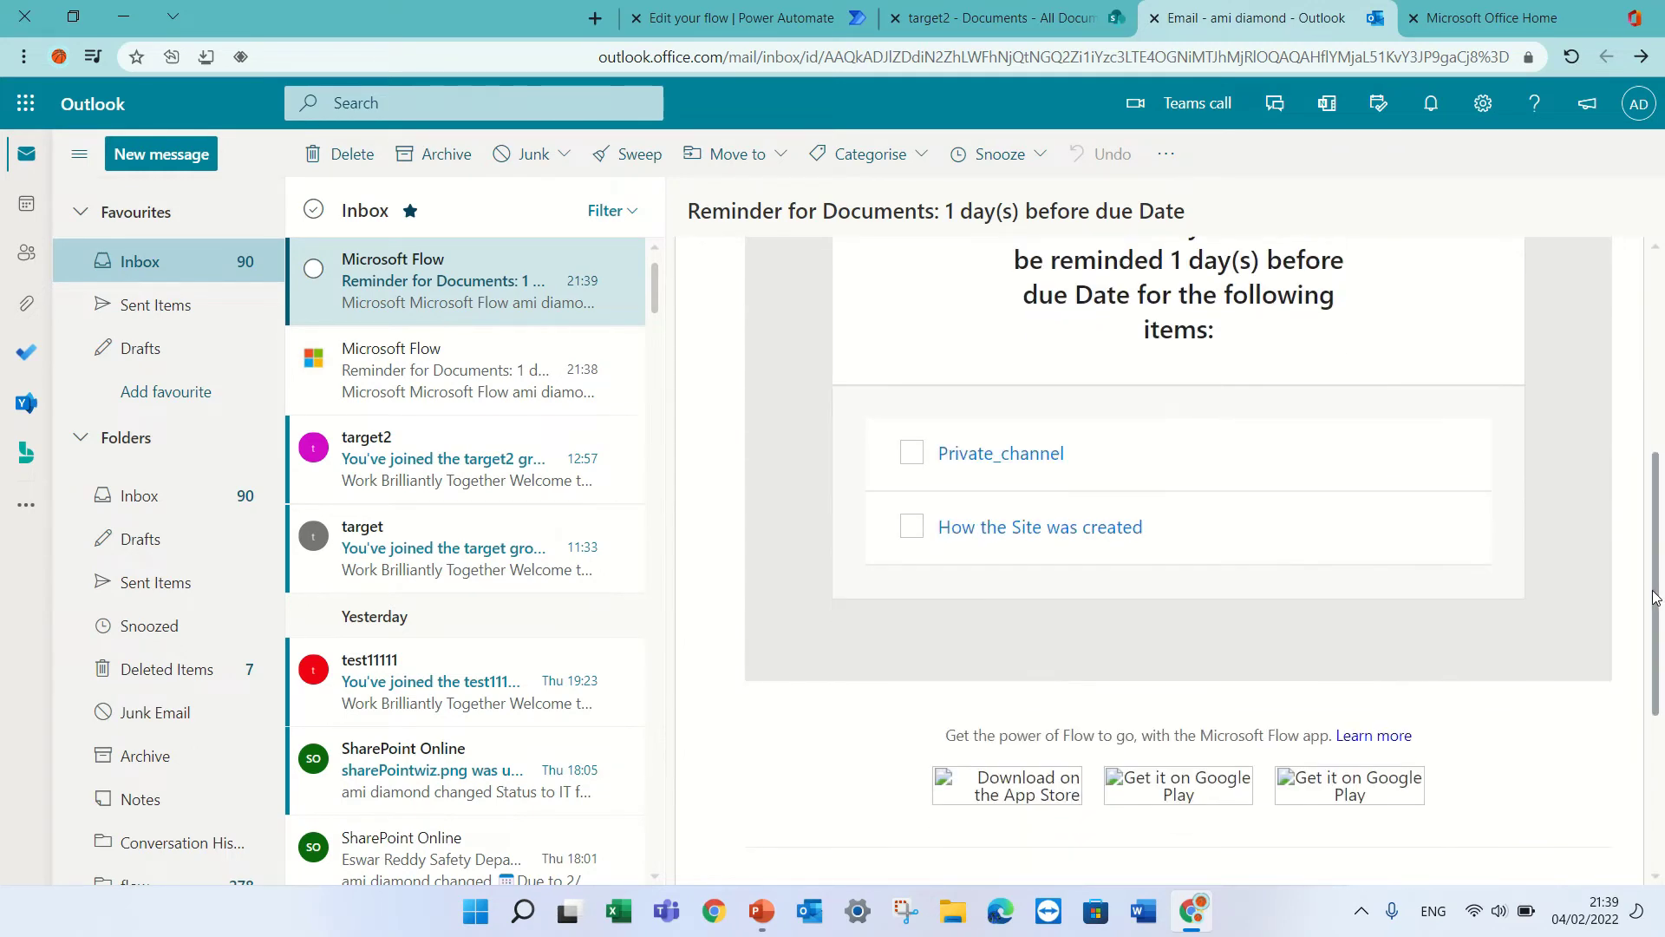
scroll(1657, 596, up, 5)
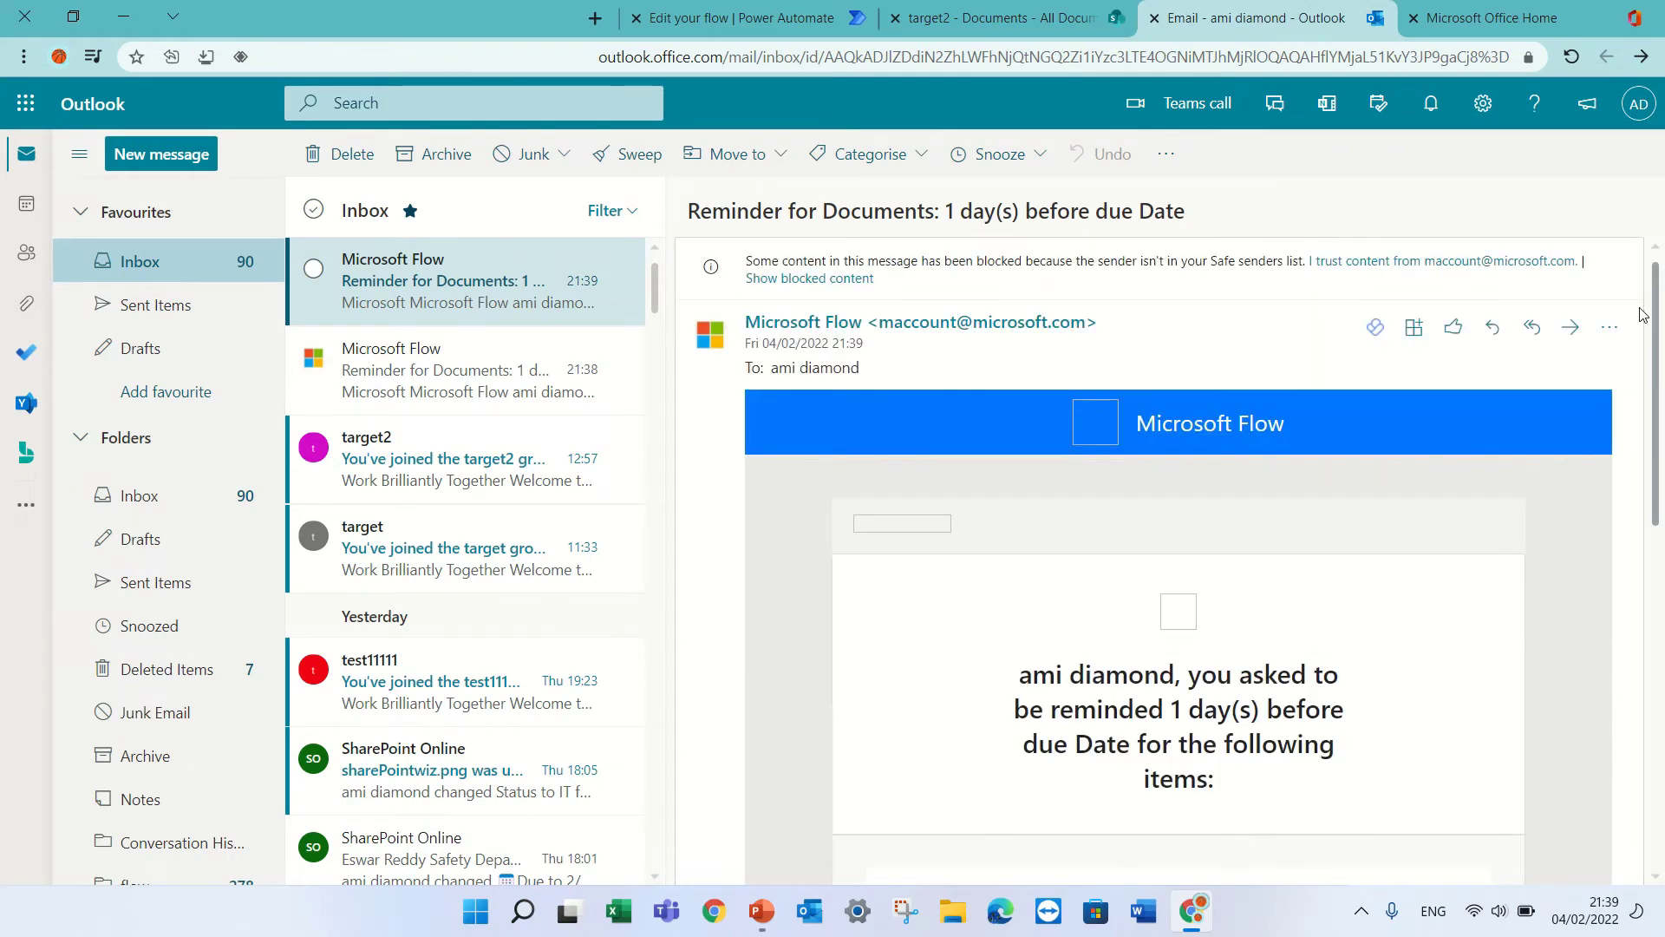
click(741, 26)
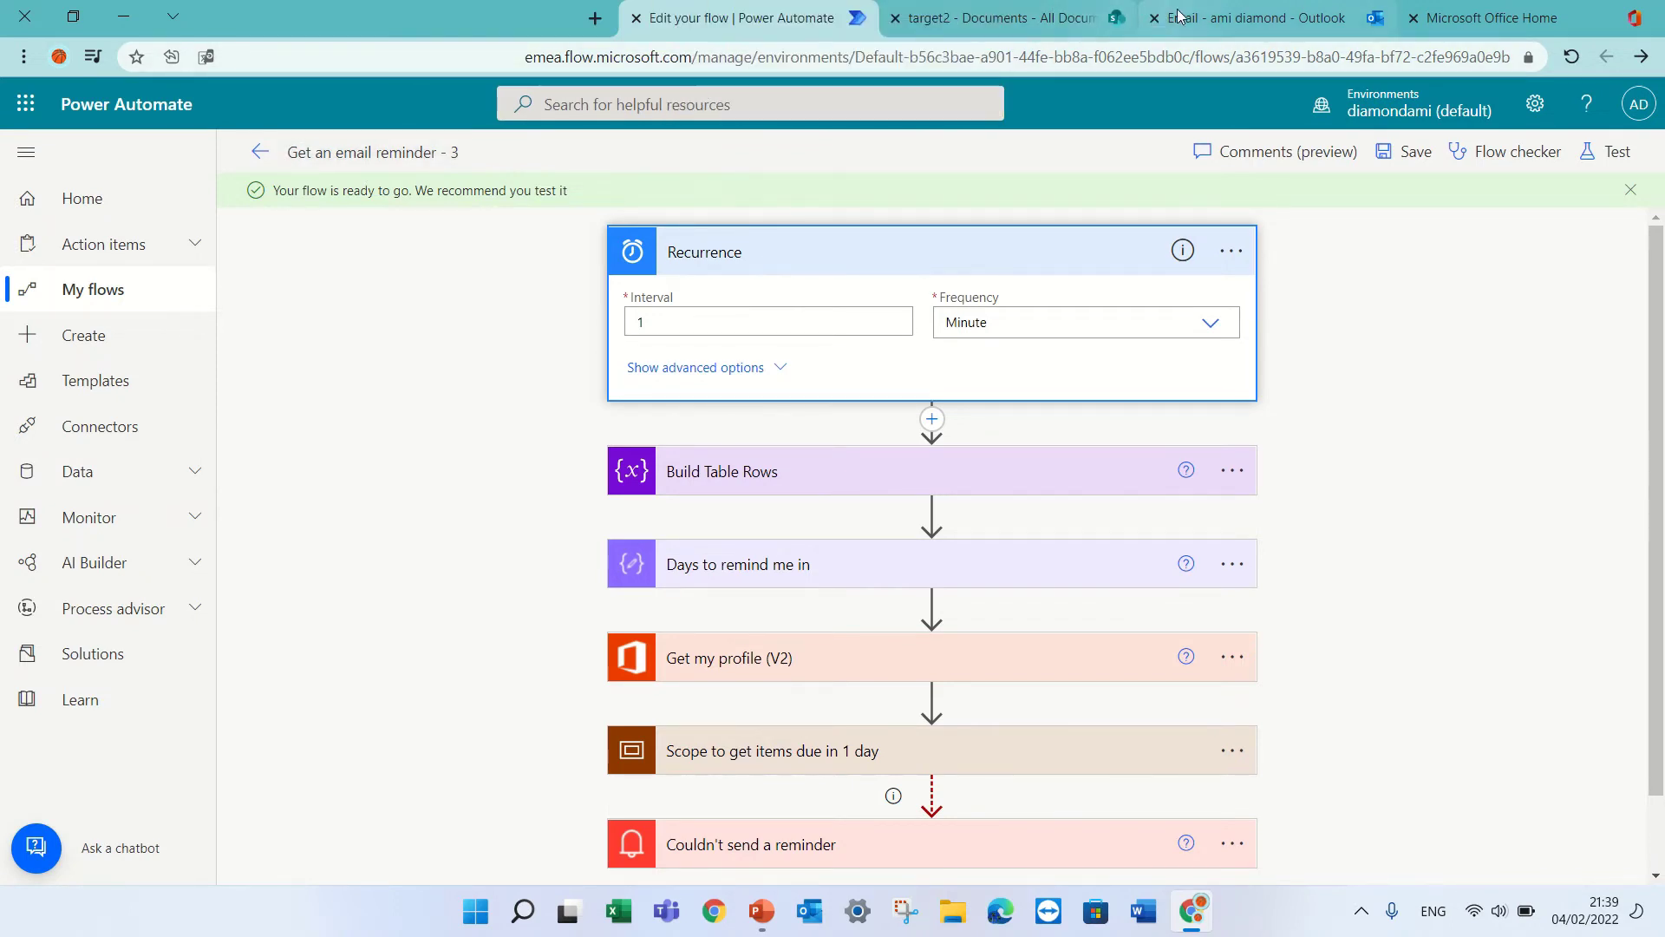
click(1052, 17)
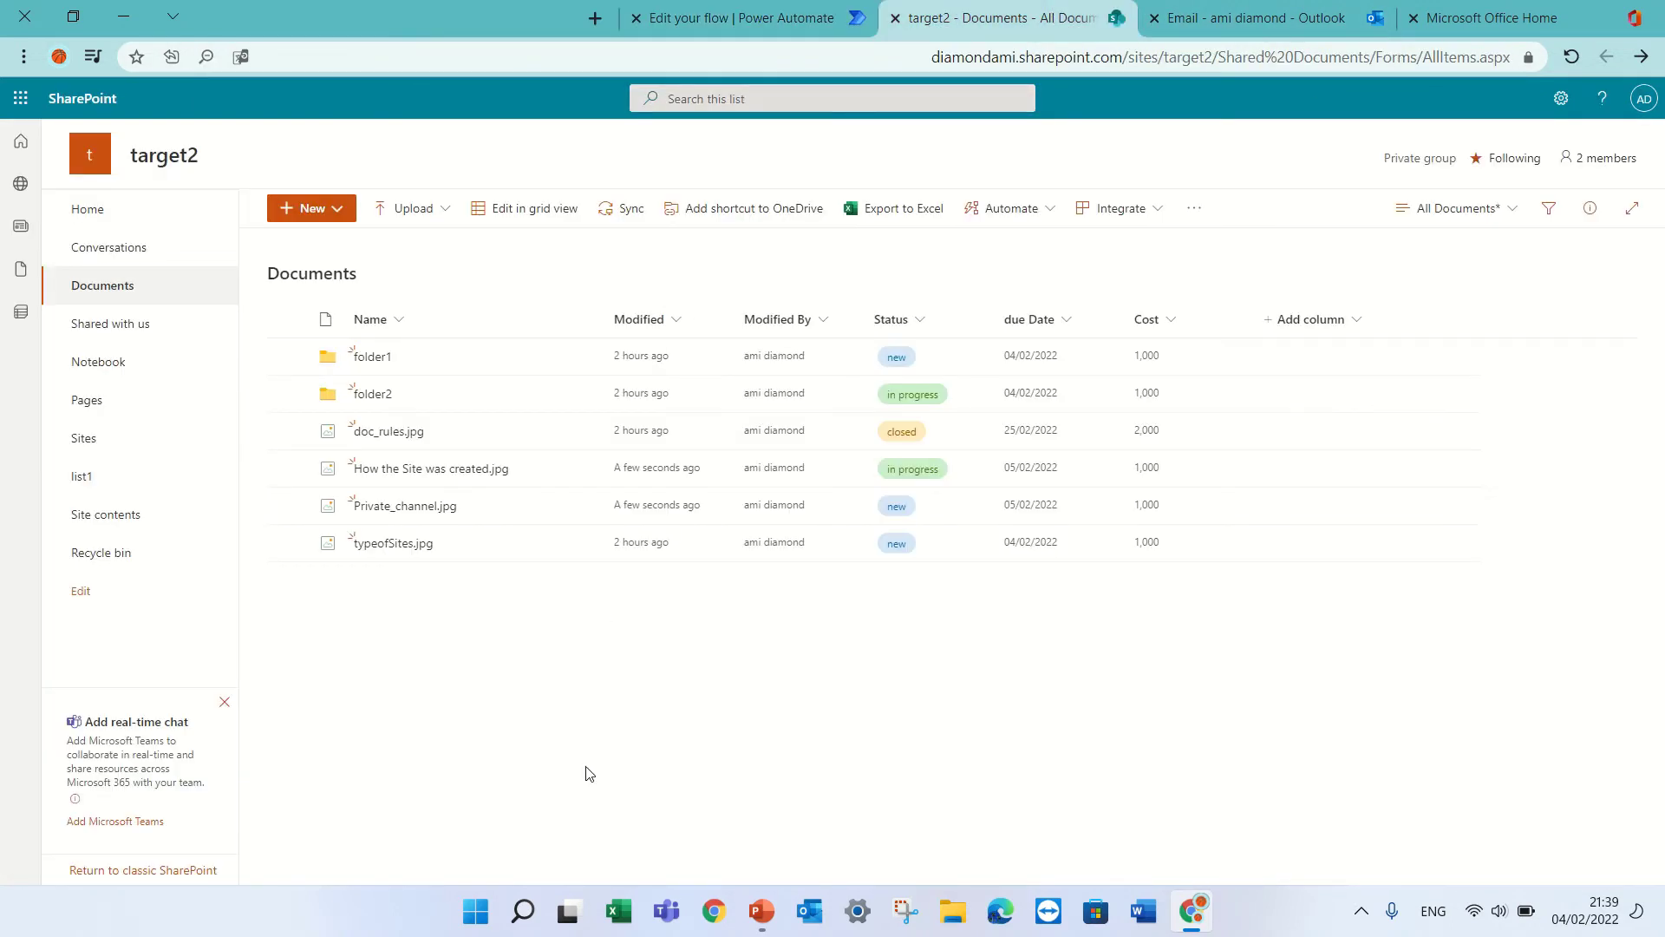
Select typeofSites.jpg and choose Request sign-off from its Automate menu
click(290, 545)
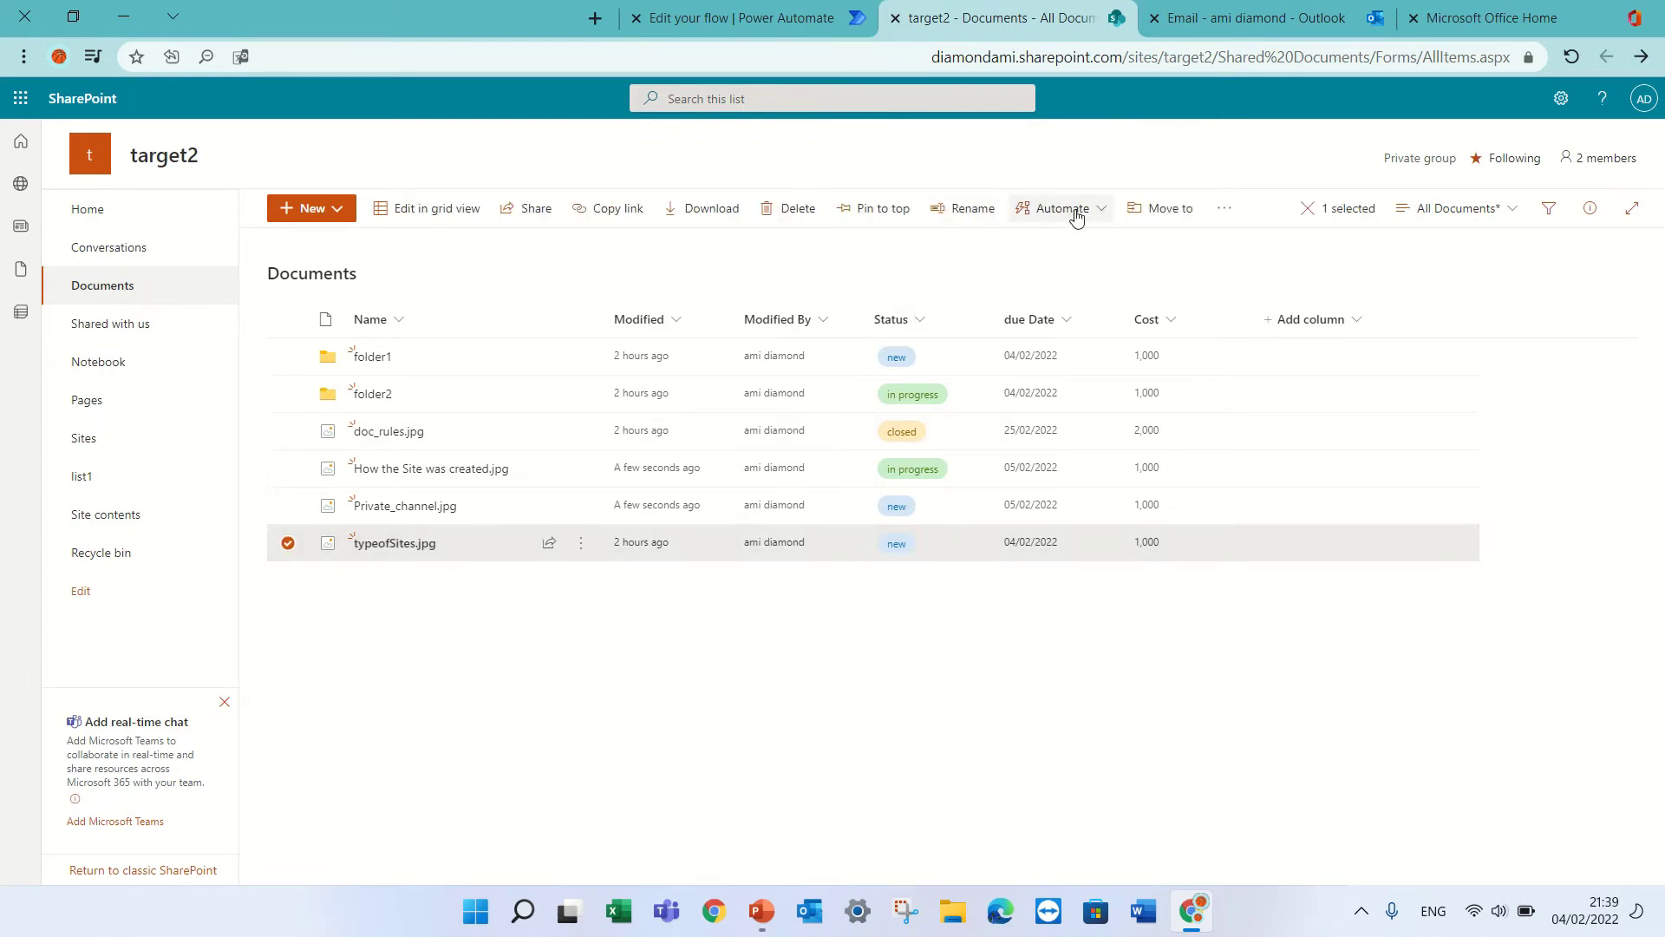
click(1224, 216)
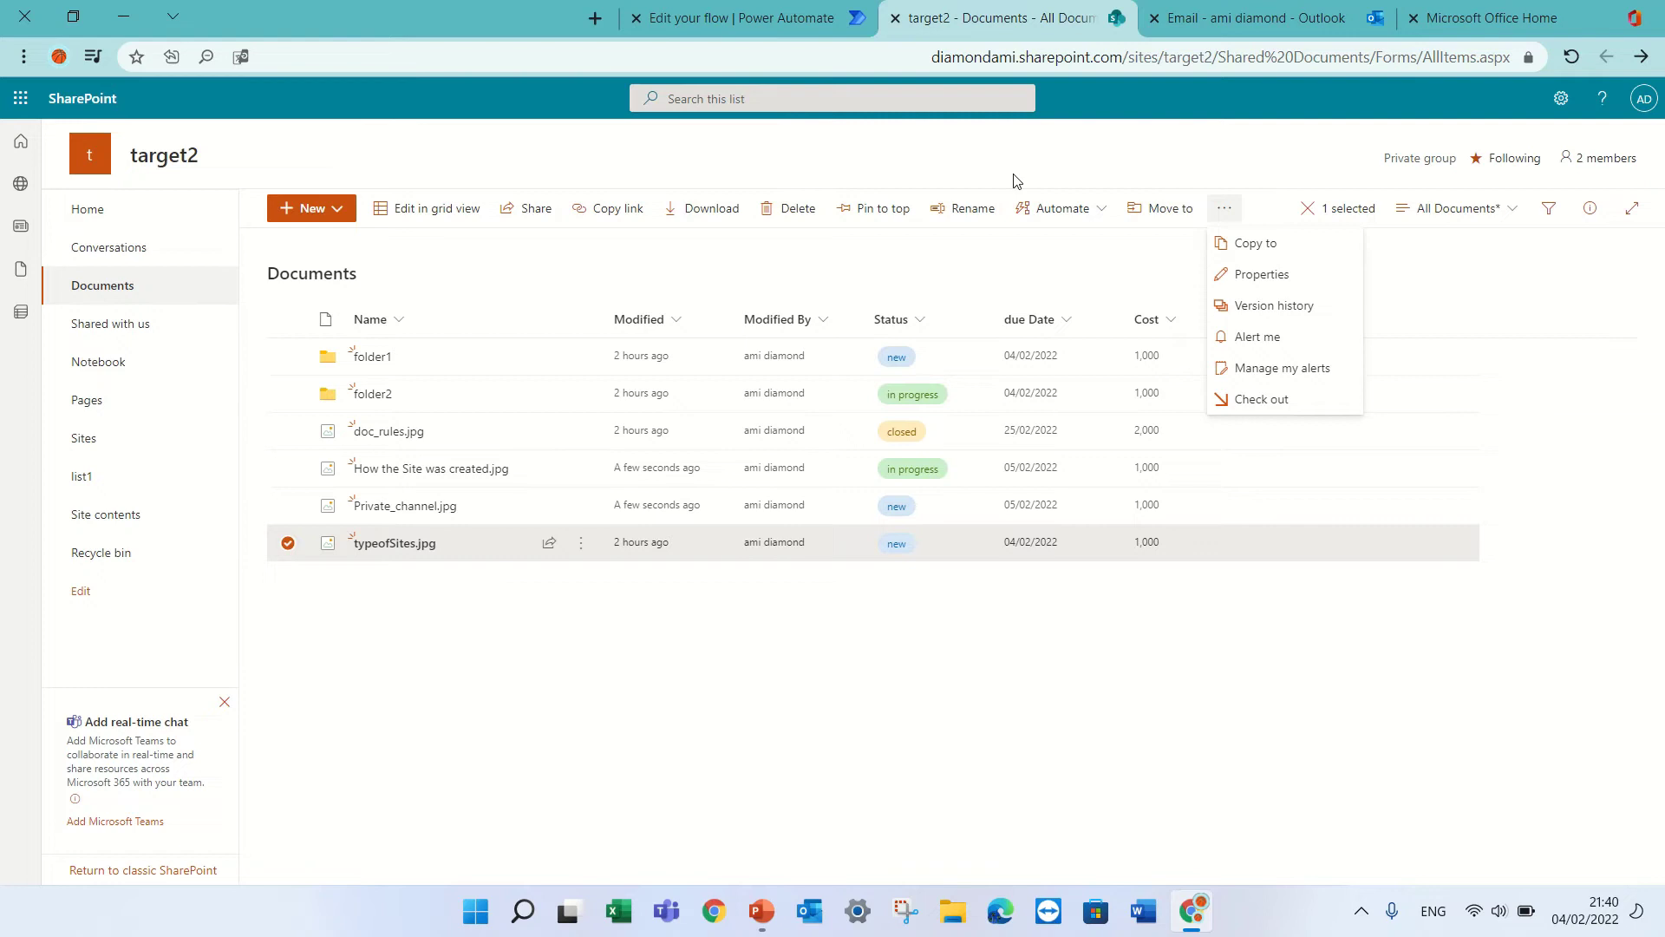
click(1079, 215)
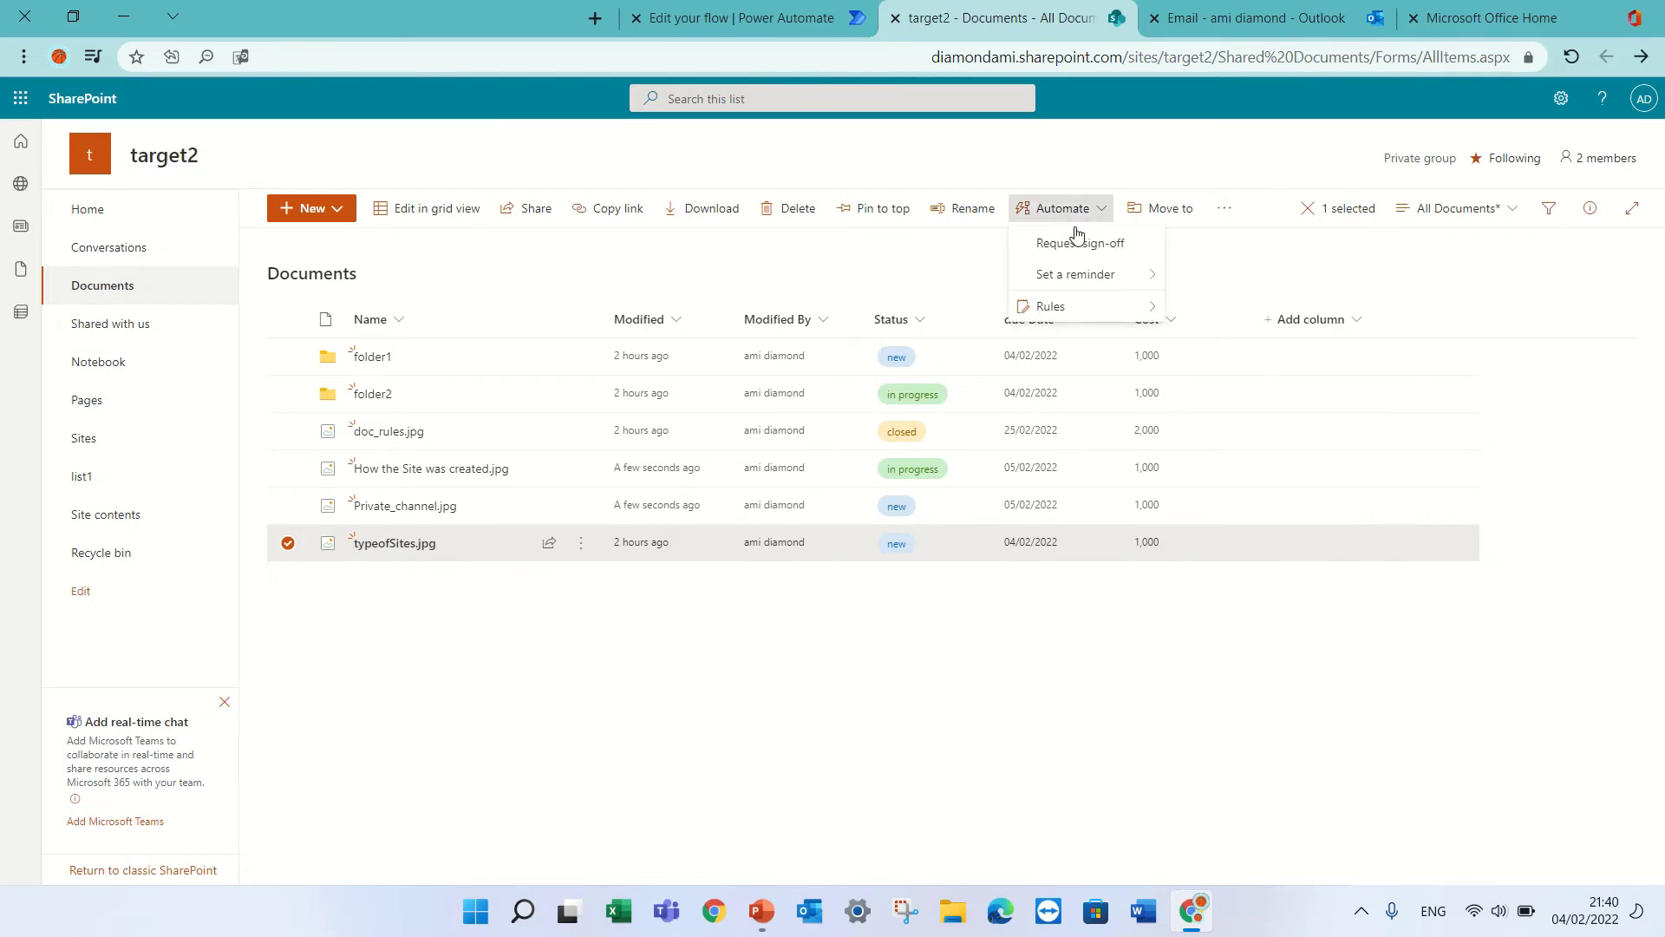
click(1110, 250)
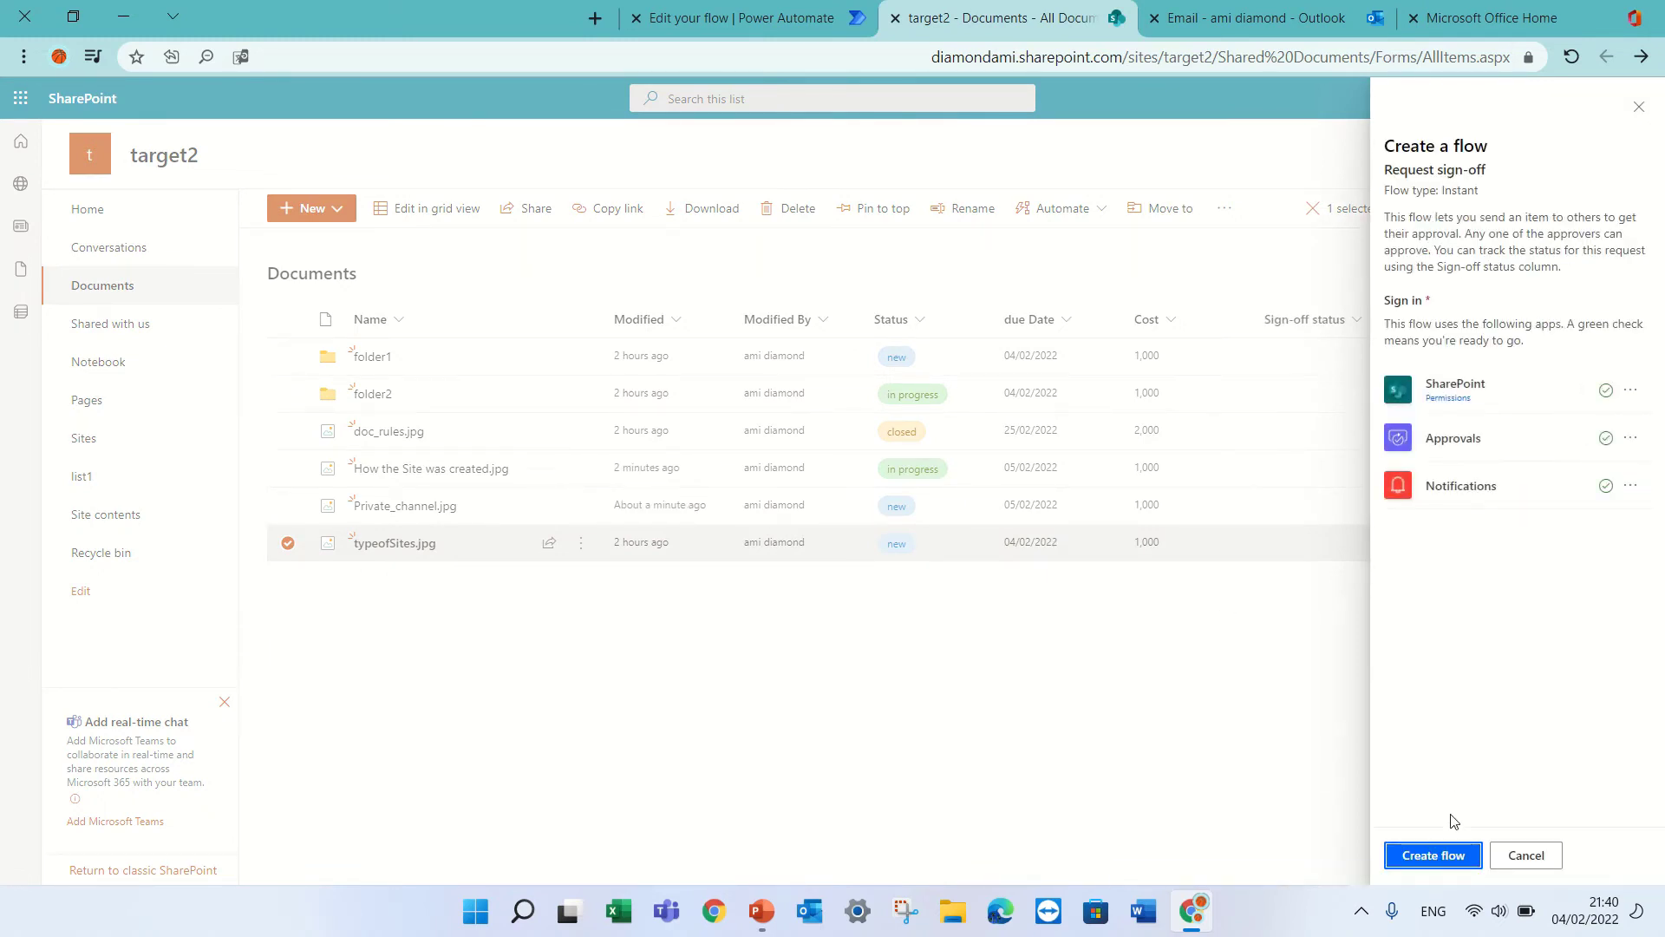
Send typeofSites.jpg for sign-off to the suggested approver with the message 'please sign', then check Outlook
click(1444, 855)
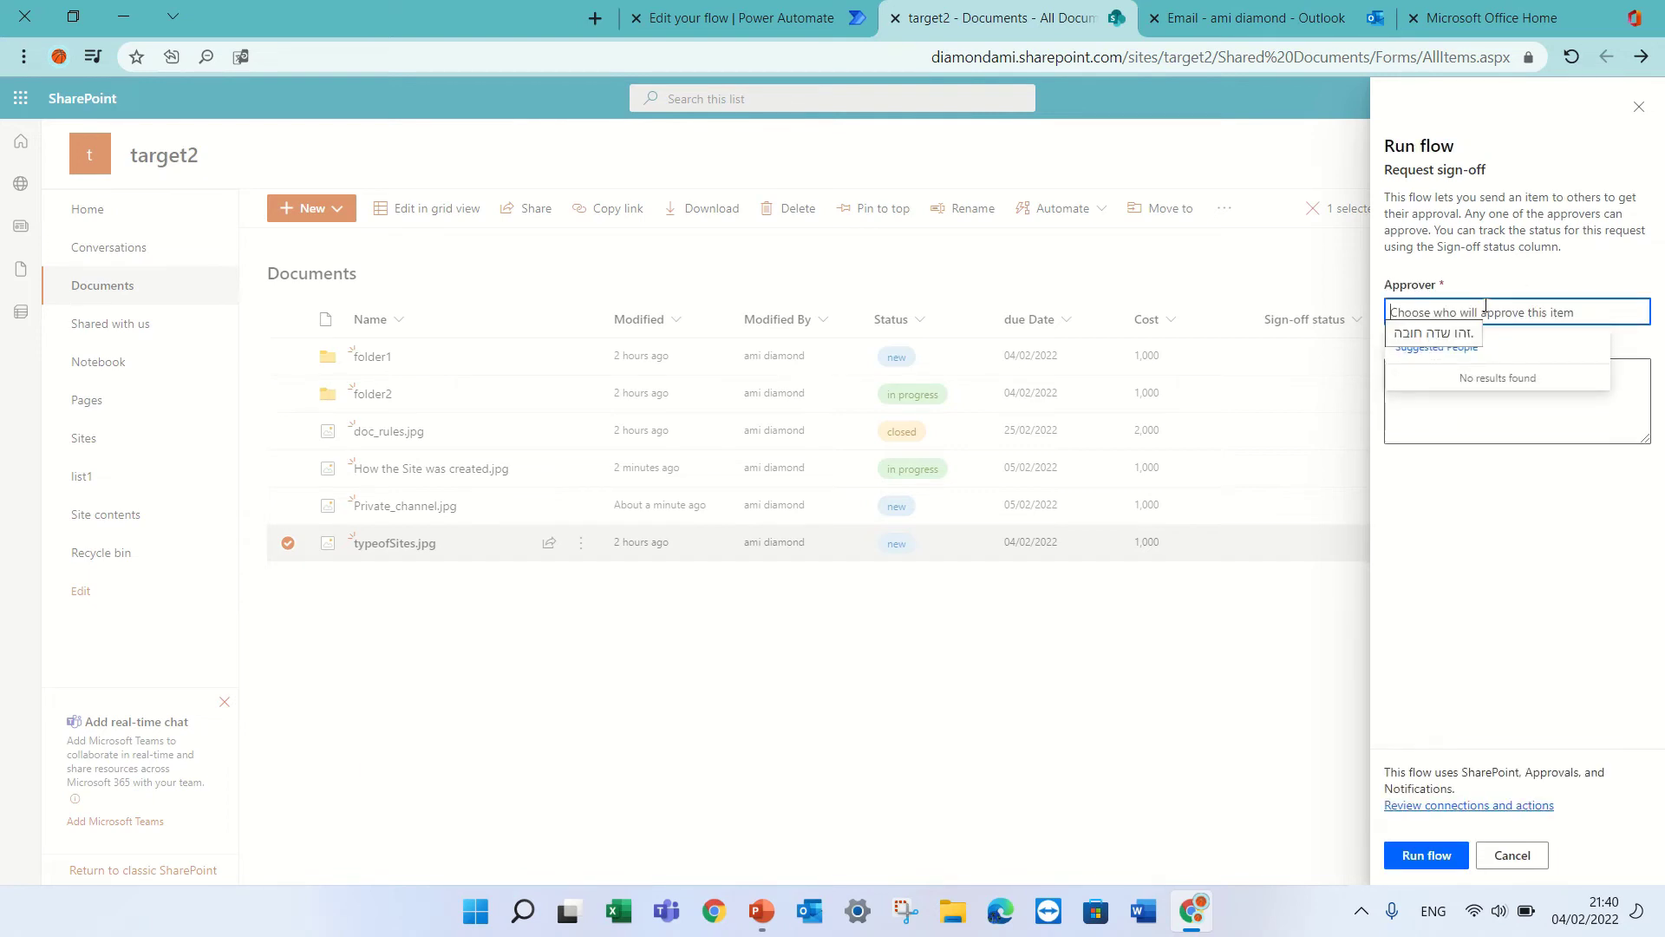
text(amid)
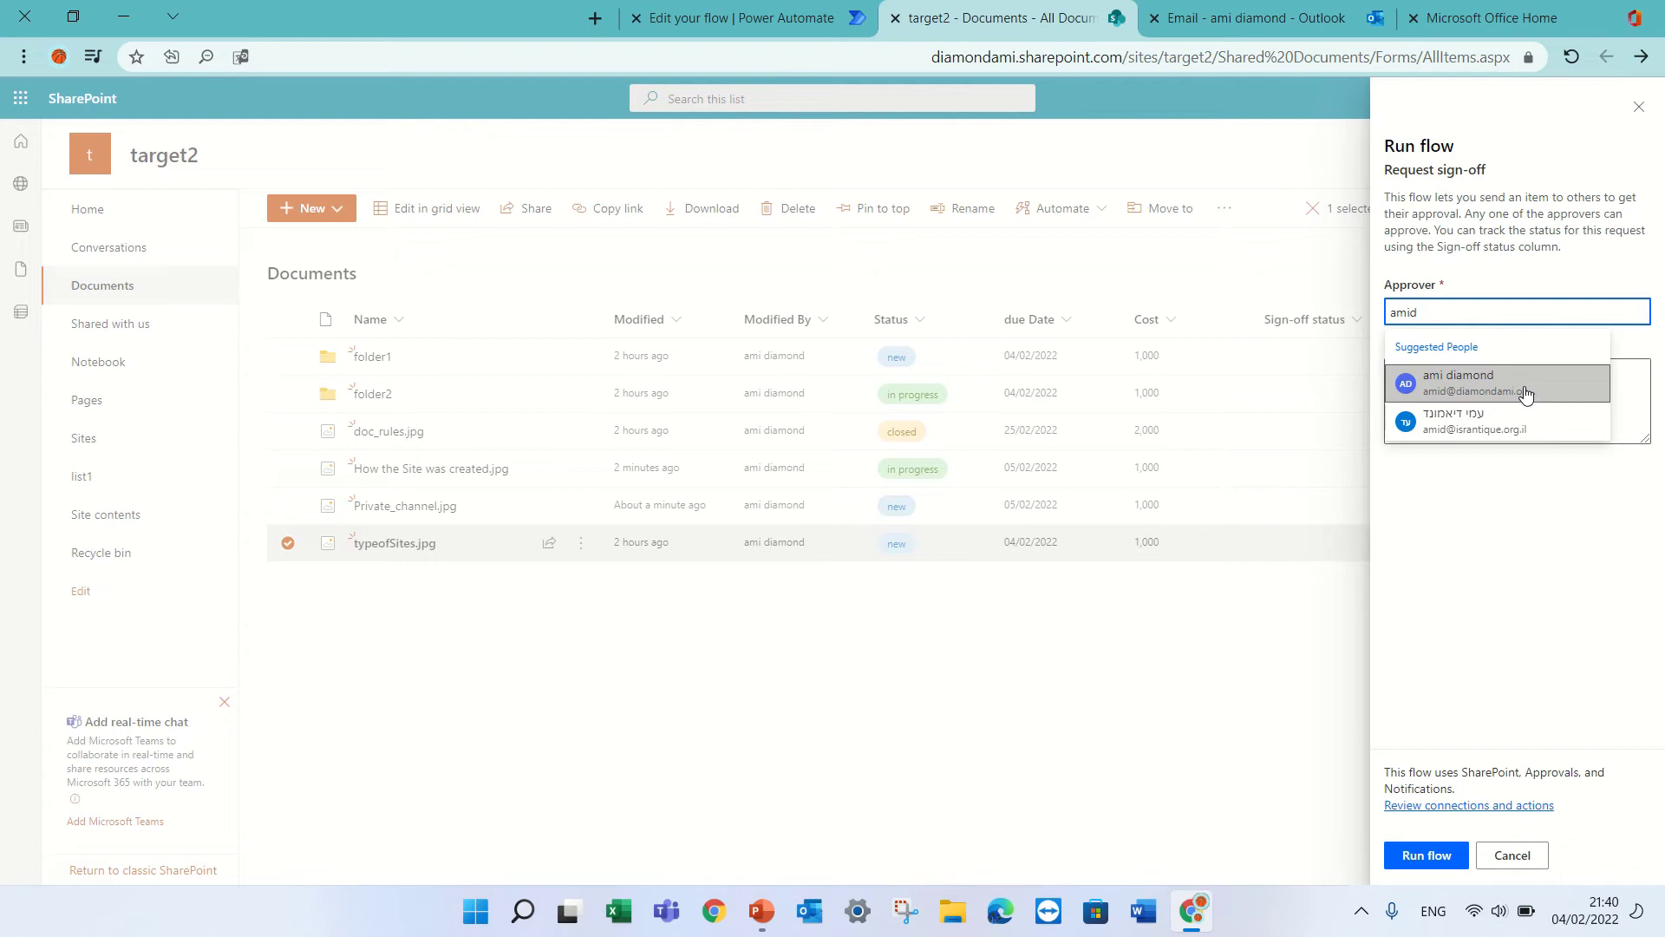
click(1524, 390)
click(1463, 416)
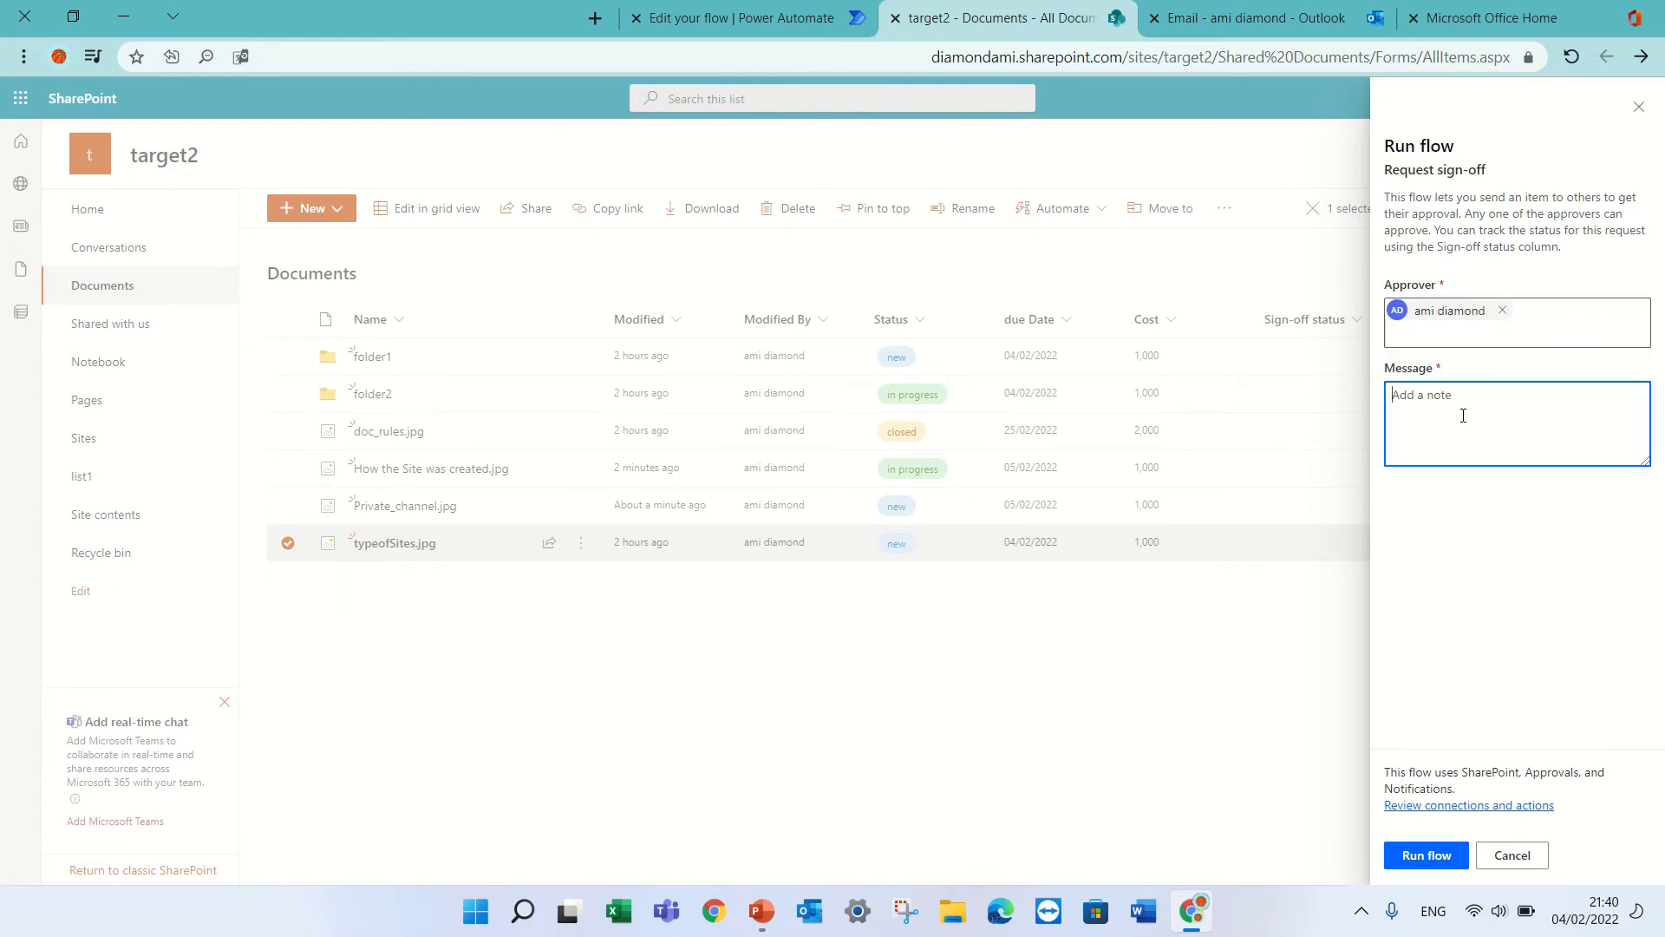
text(please sign)
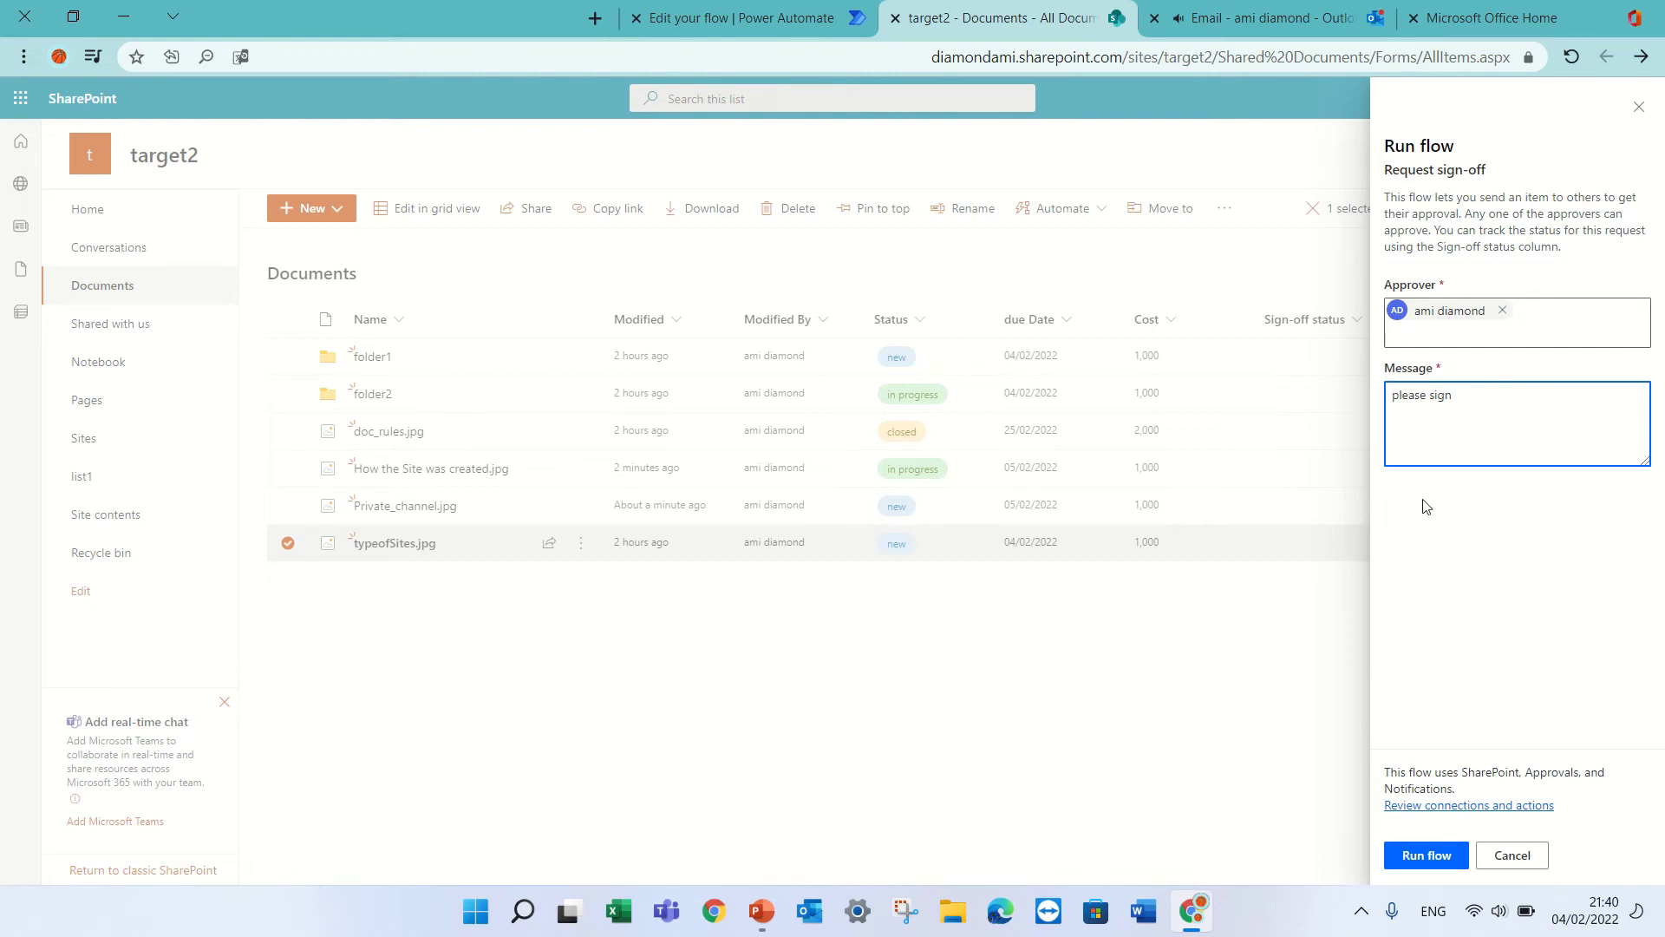
click(1441, 858)
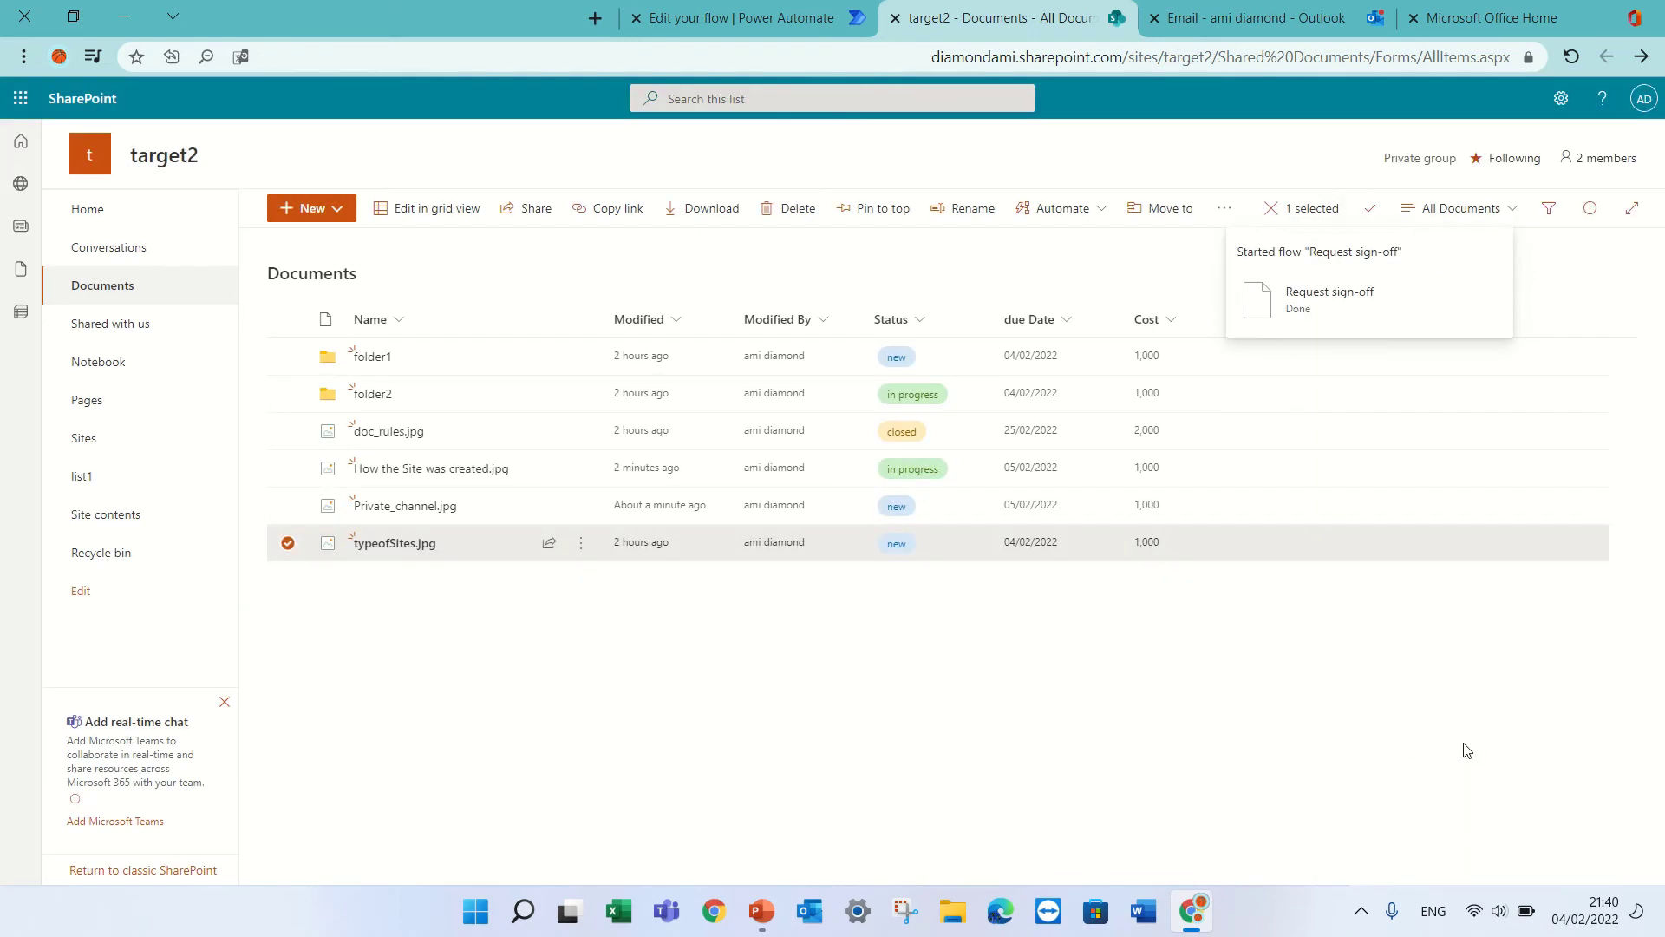
click(1268, 23)
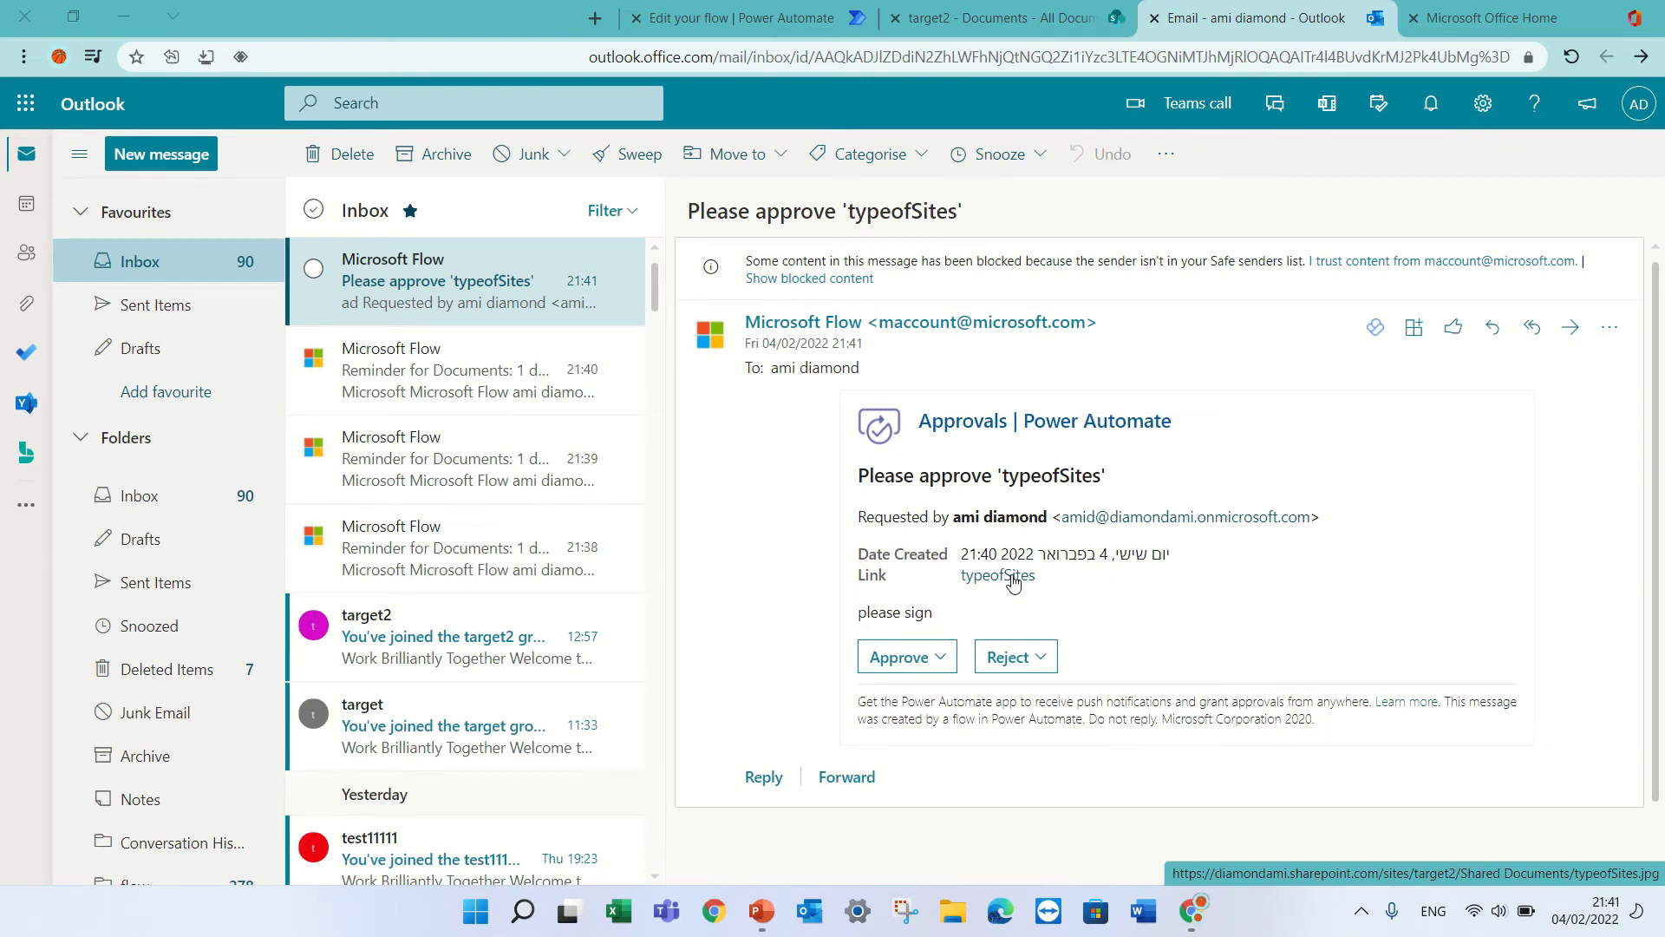
Preview typeofSites from the email, then approve the request with the comment 'OK'
click(1011, 577)
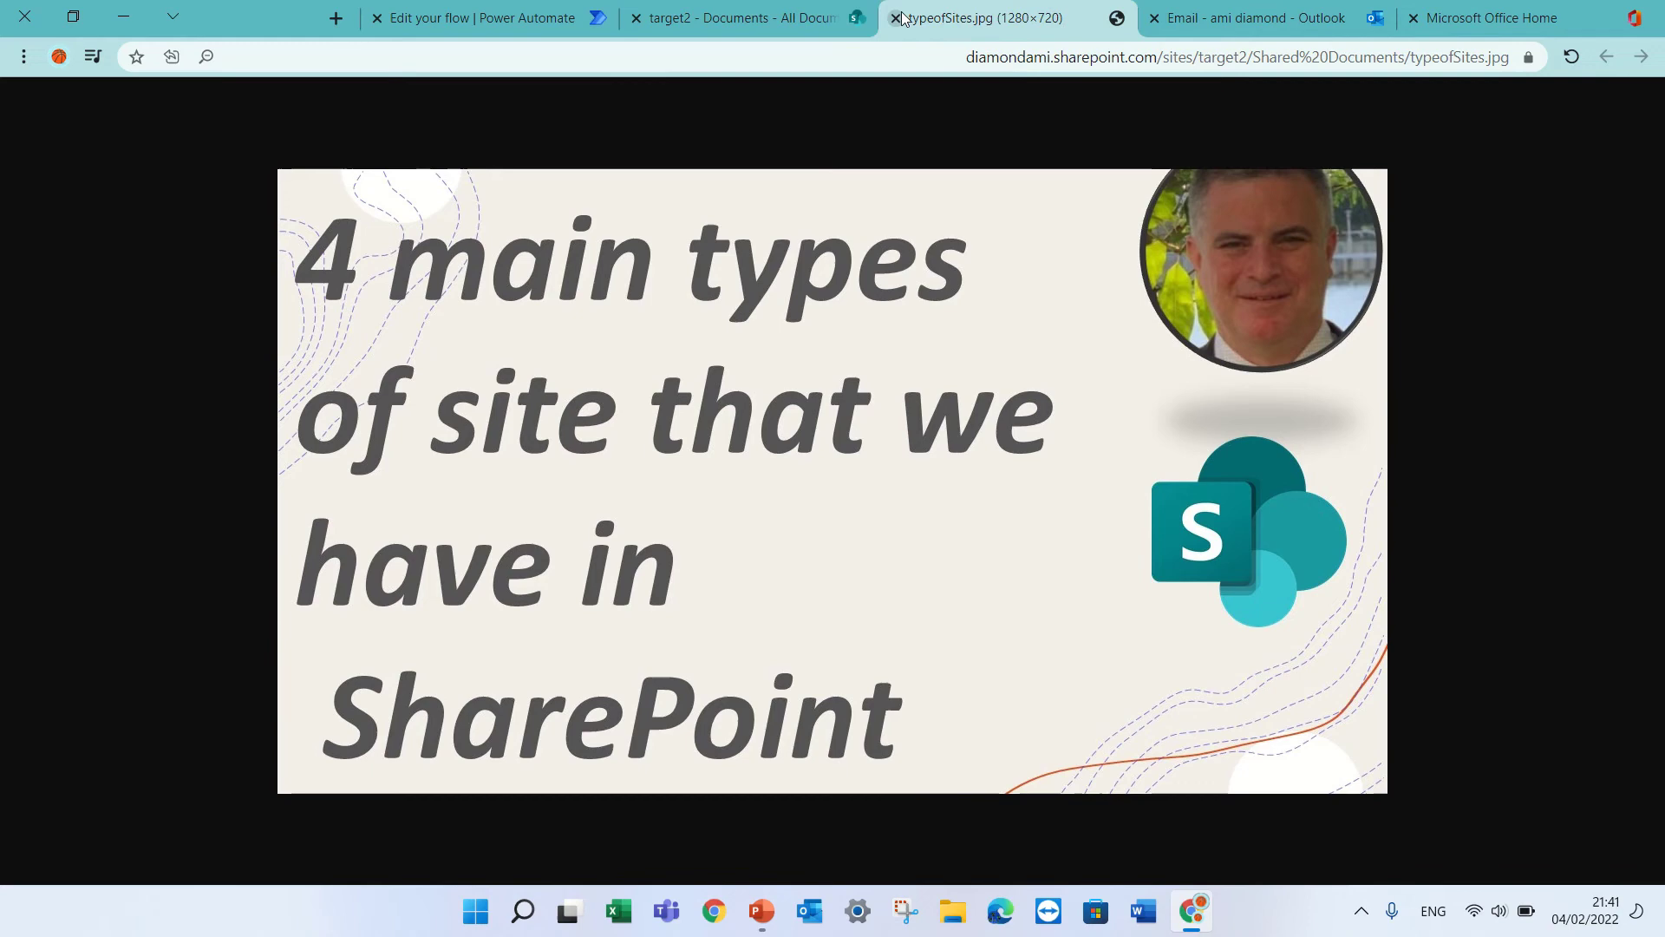
click(902, 17)
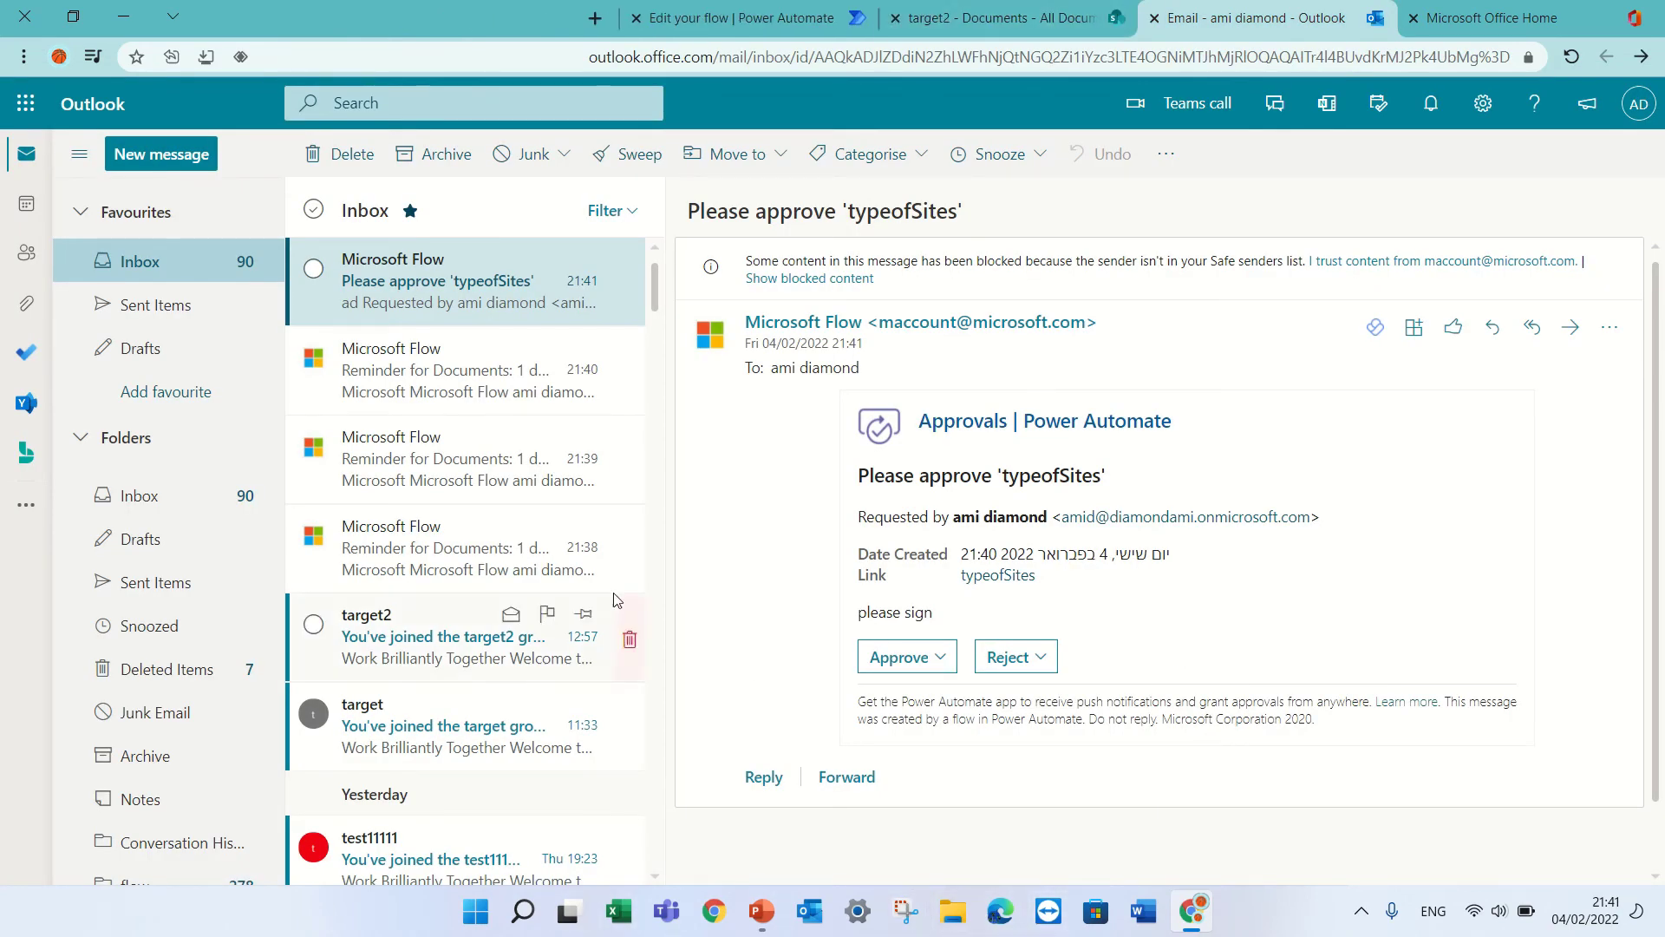
right_click(954, 667)
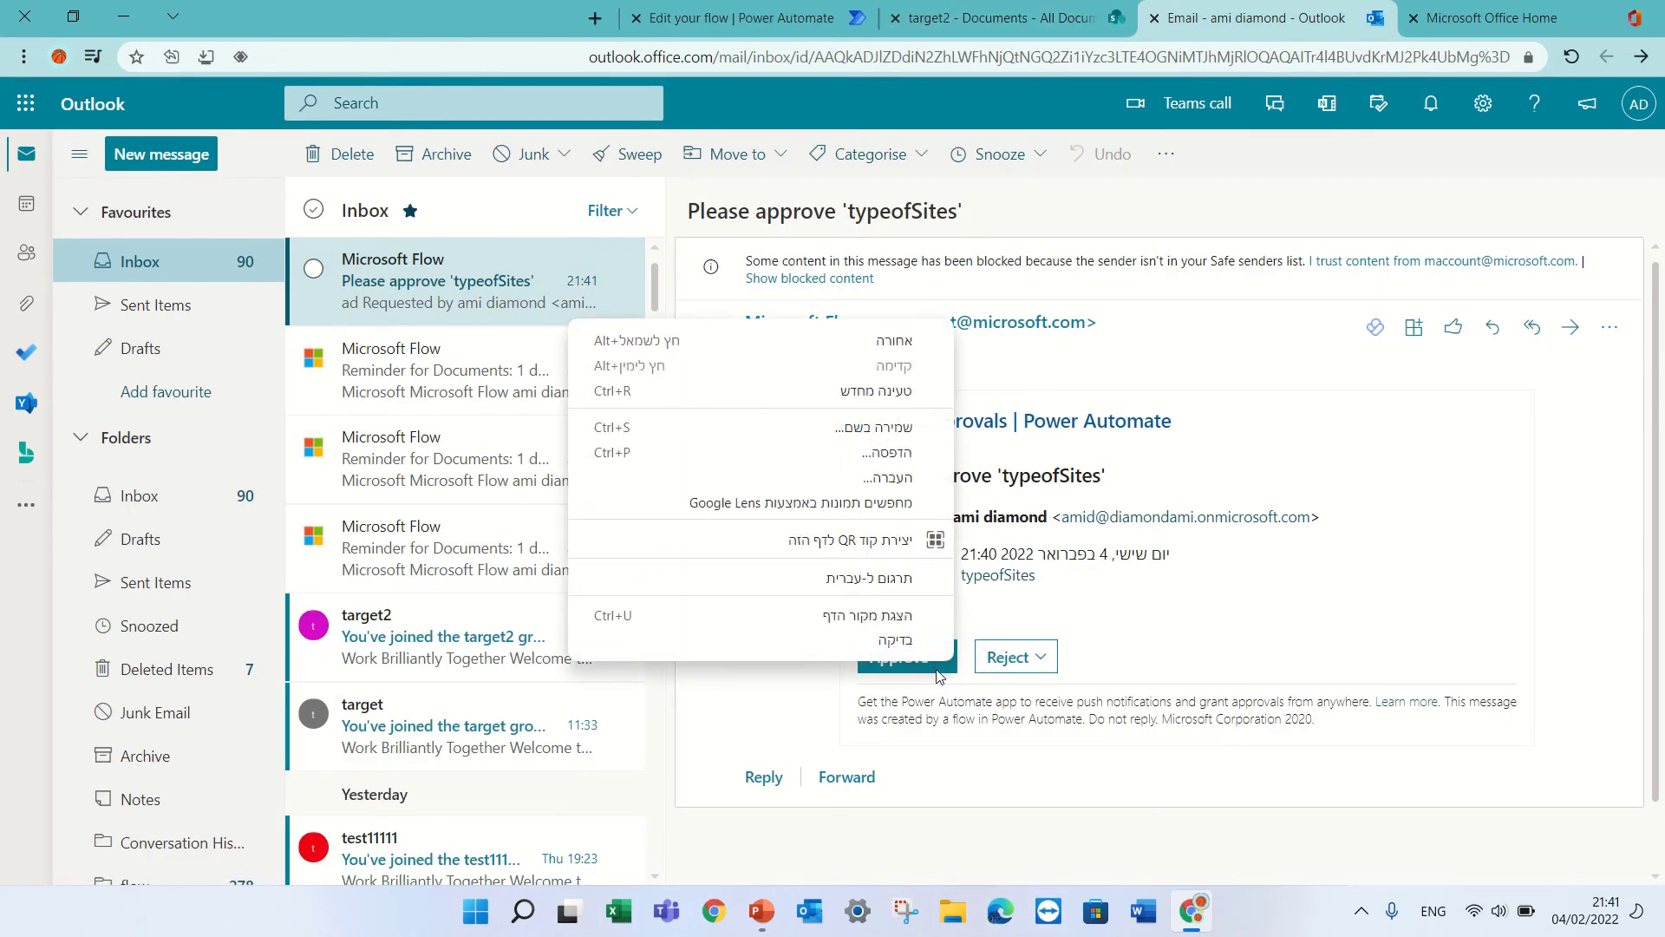
right_click(943, 675)
key(Escape)
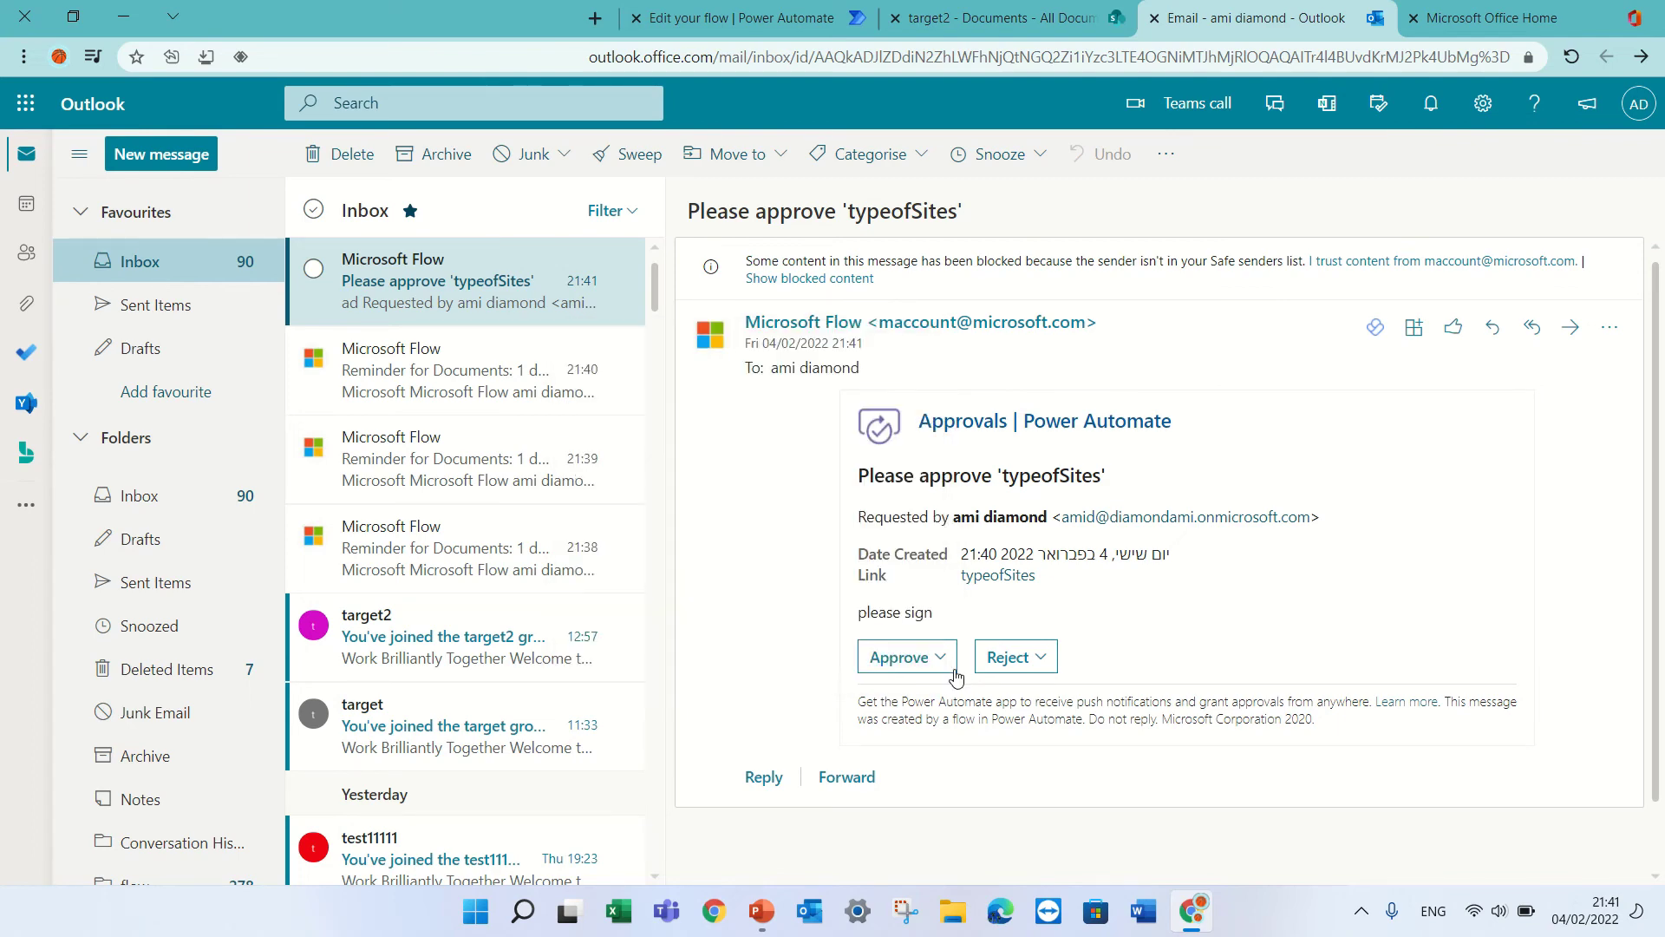
click(935, 668)
click(996, 487)
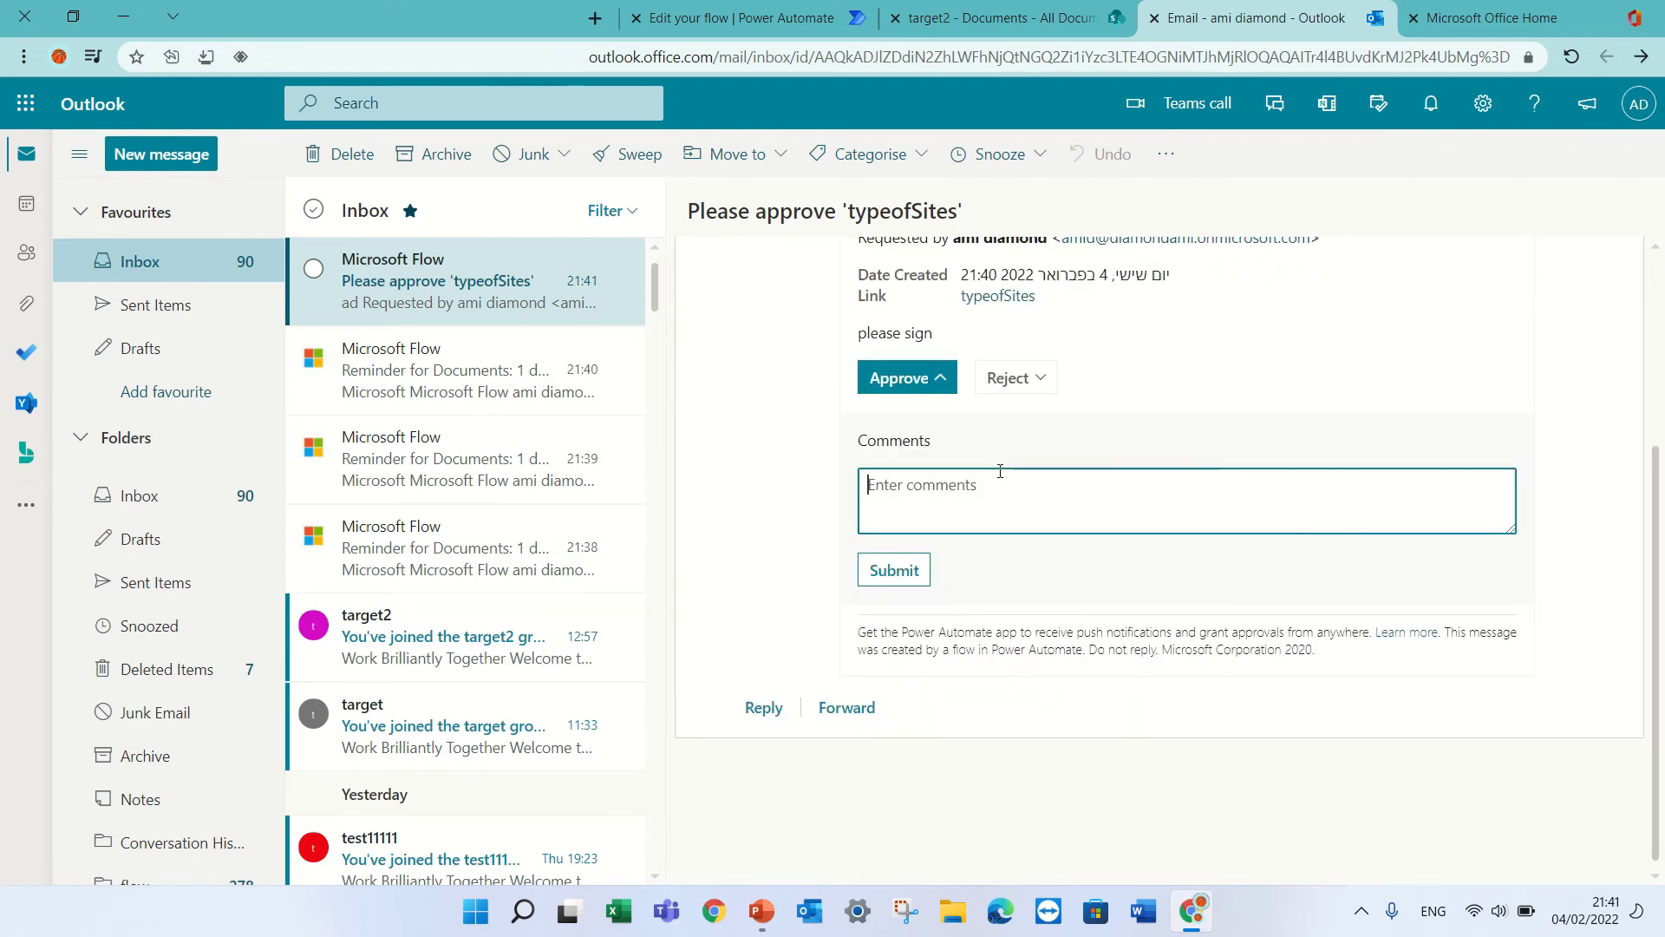
text(OK)
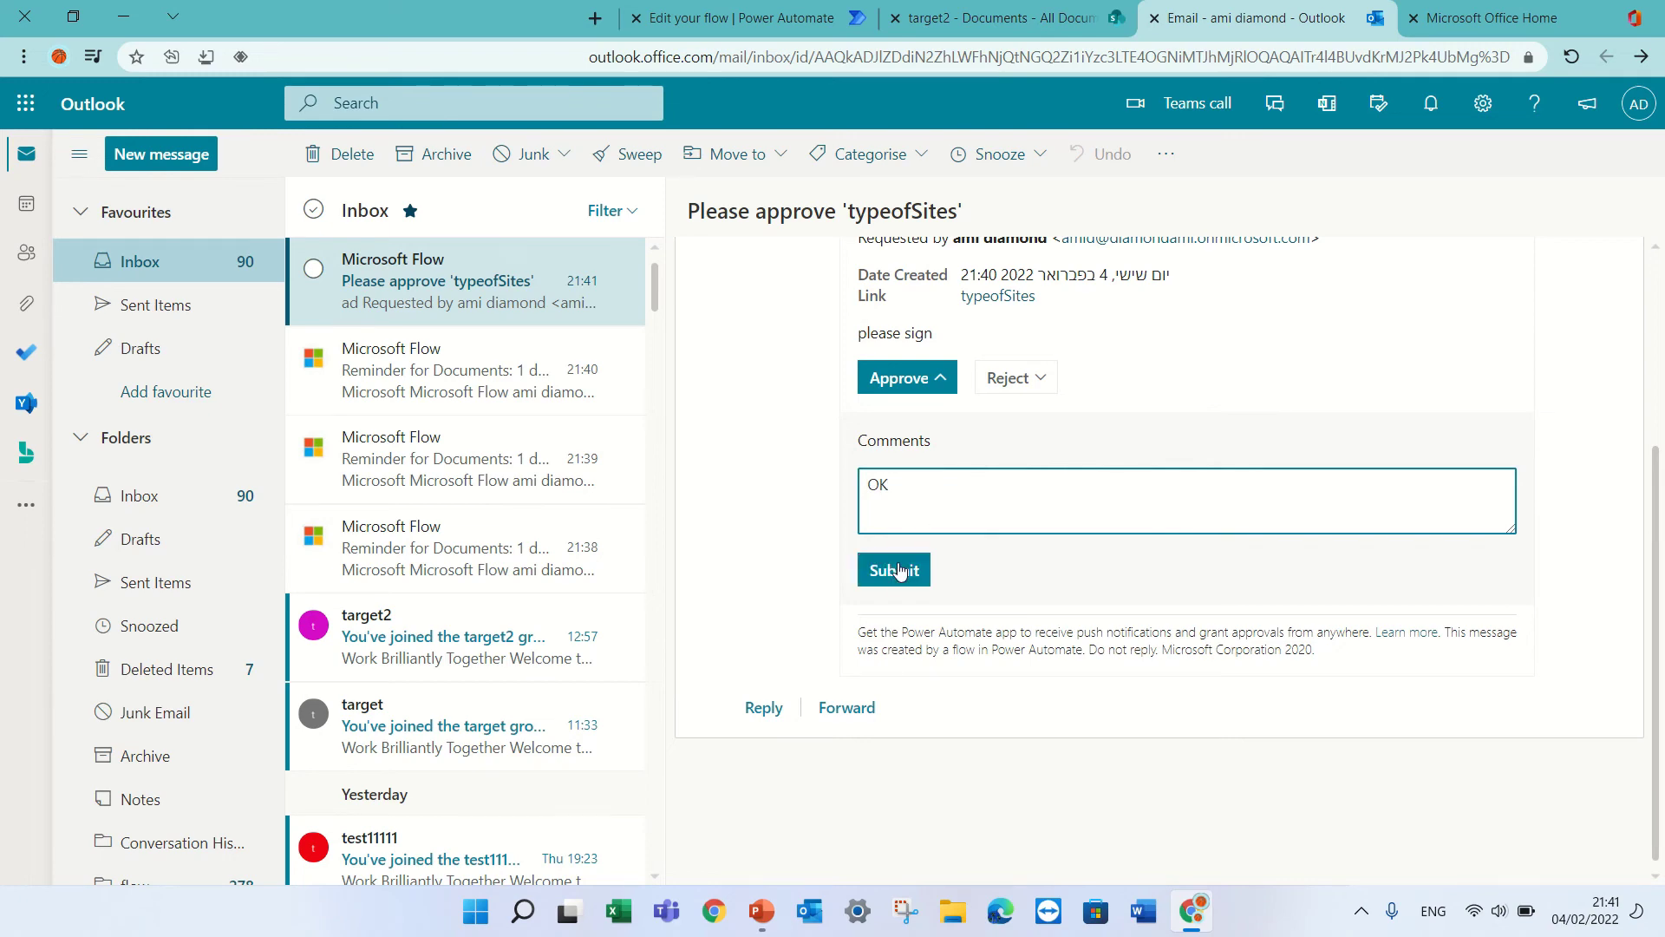
click(893, 570)
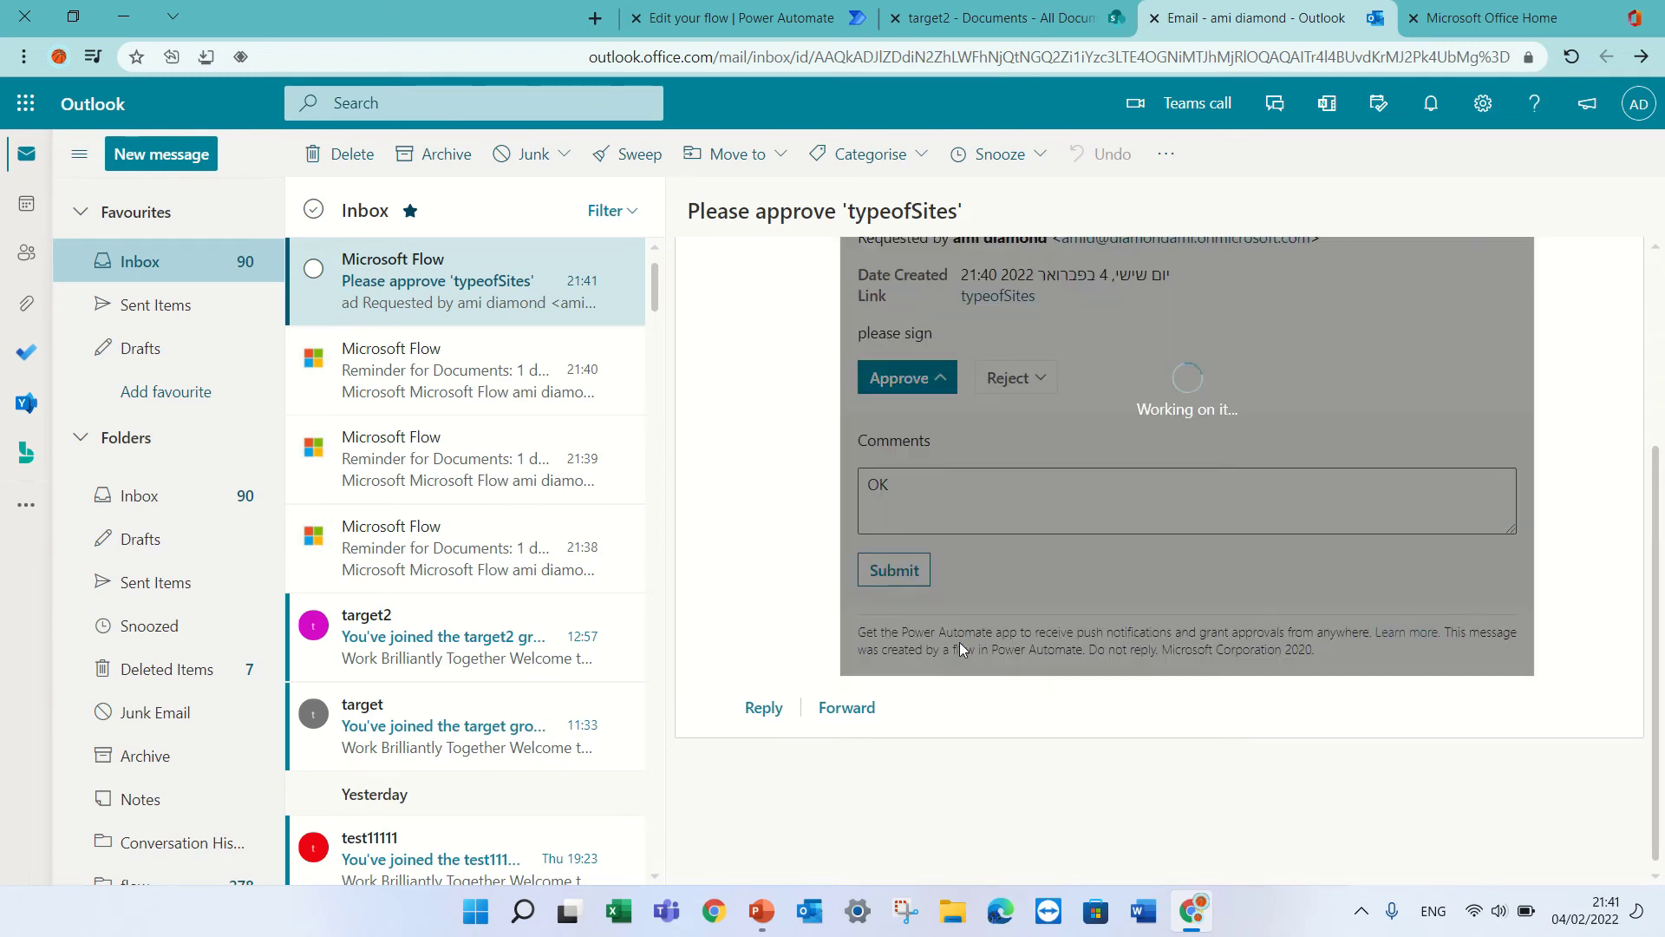
Refresh the target2 Documents library so typeofSites.jpg shows Approved, then return to Outlook
click(1023, 19)
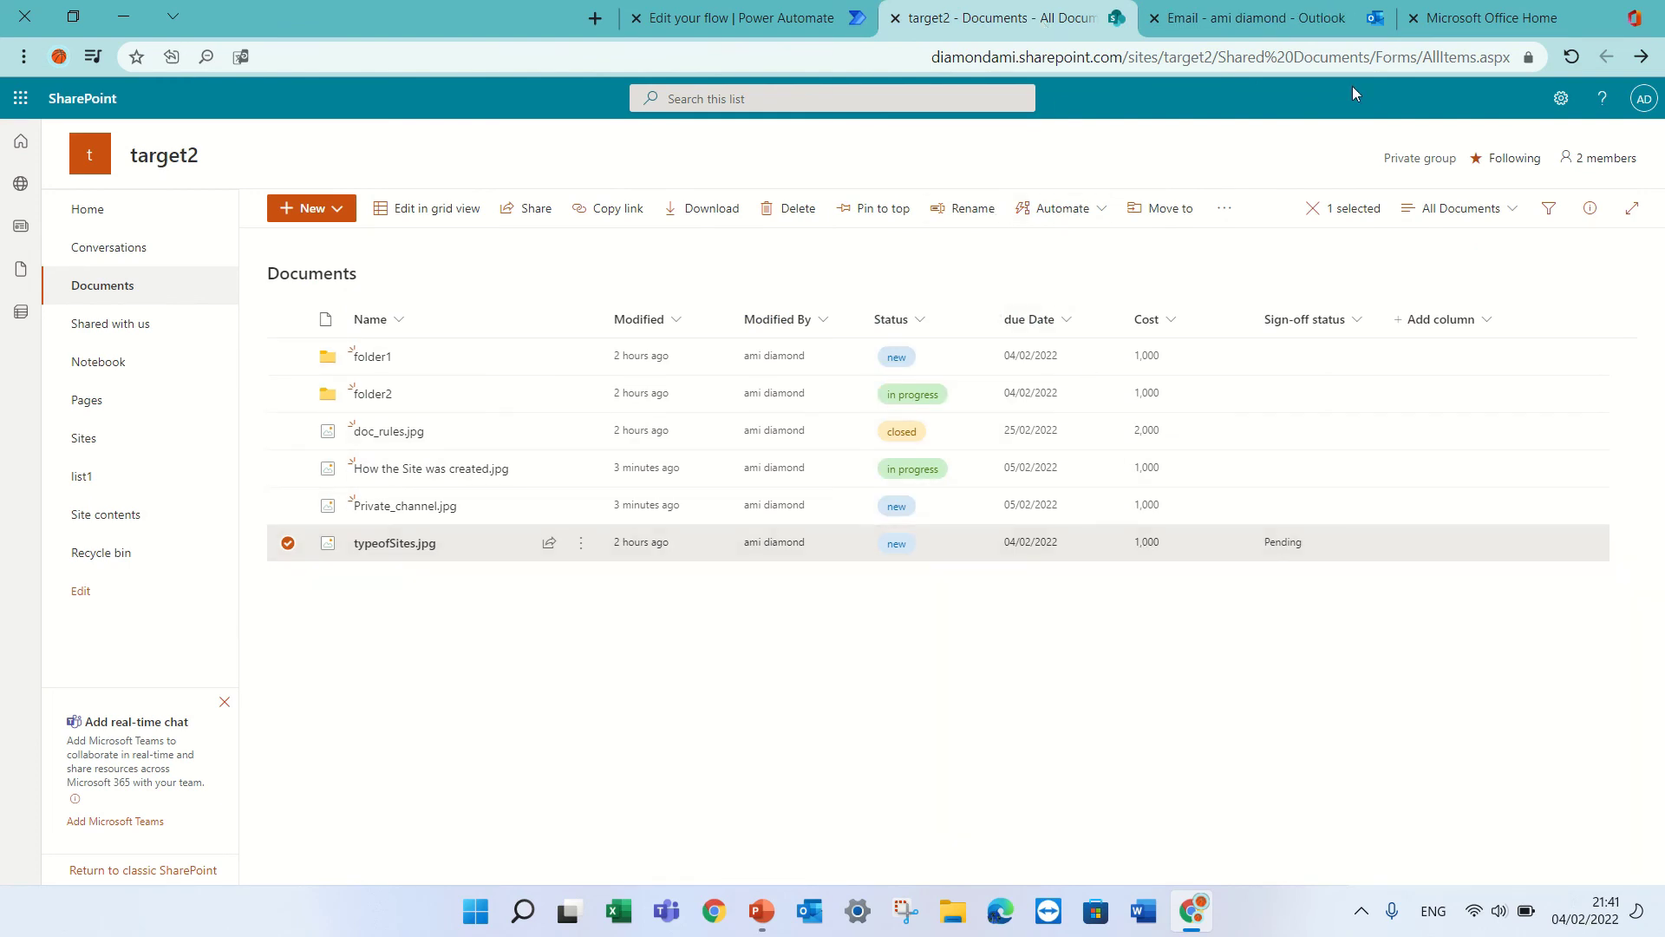
click(1571, 56)
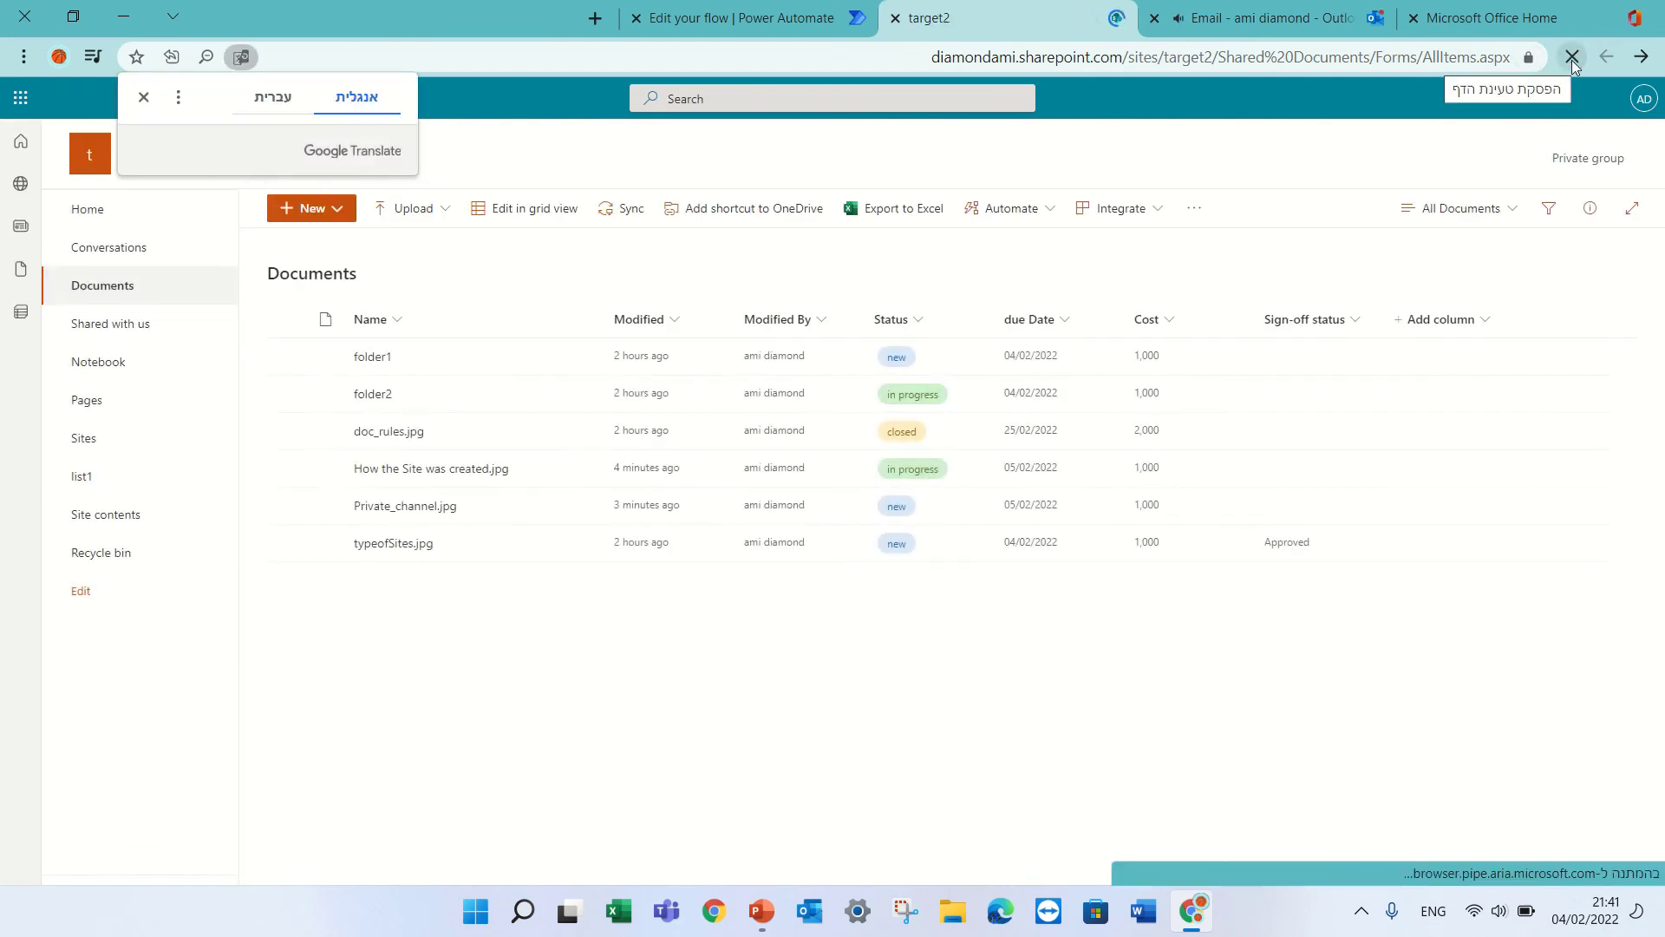
click(1292, 19)
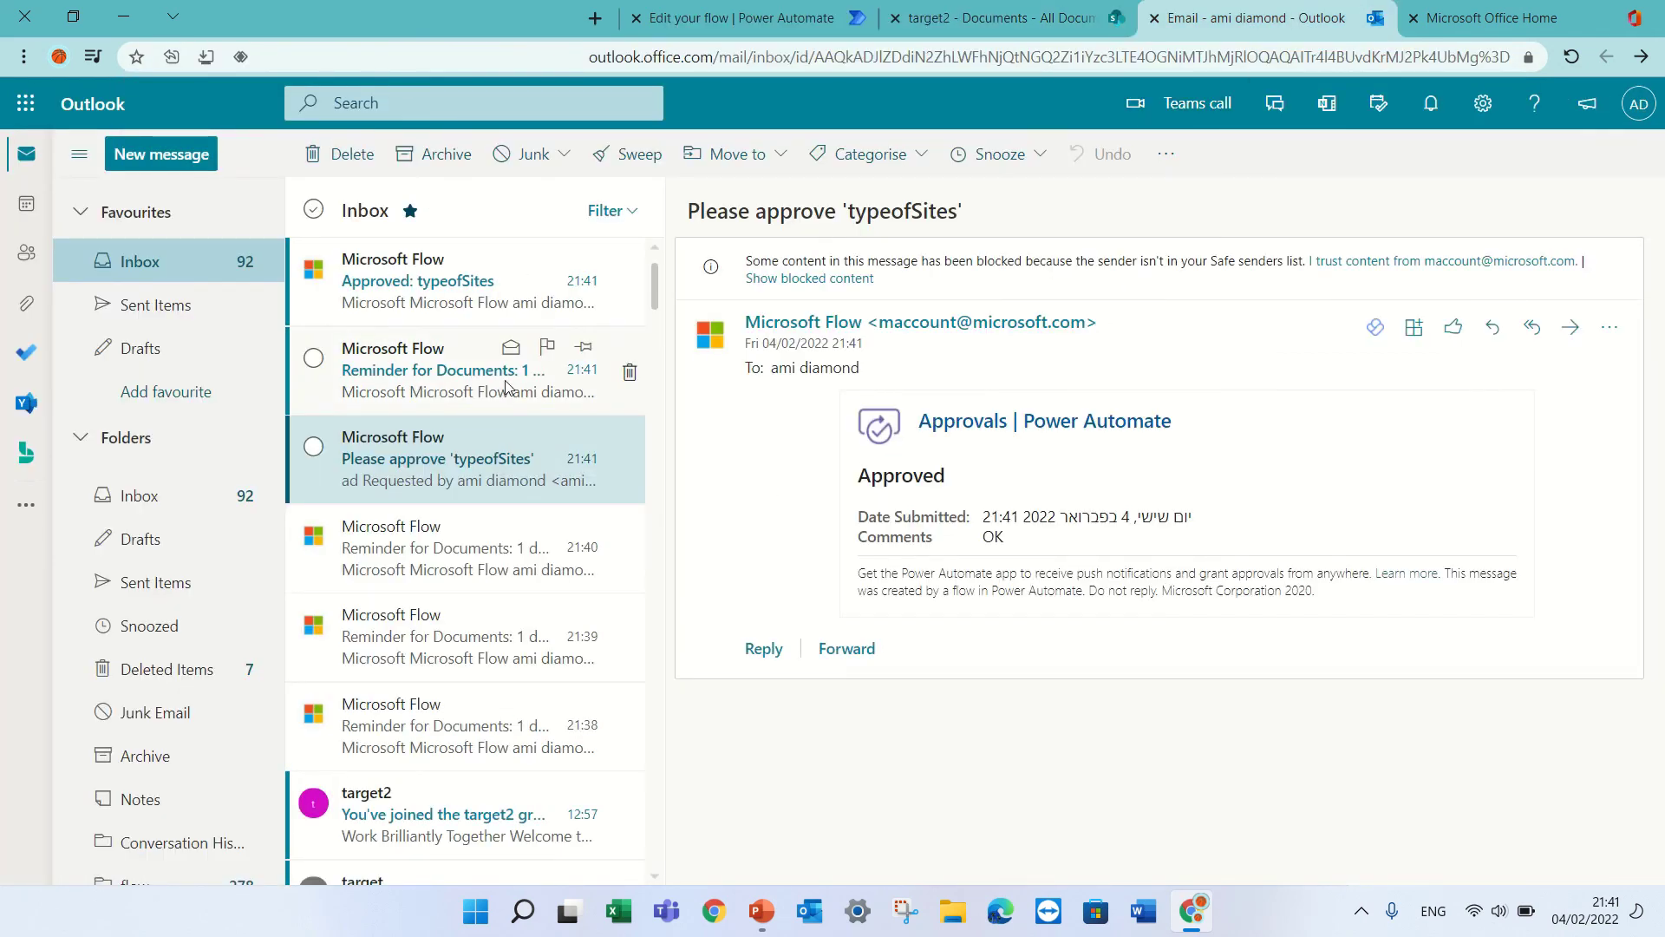
Open the 'Approved: typeofSites' email and read its sign-off comment 'OK' and item link
click(431, 309)
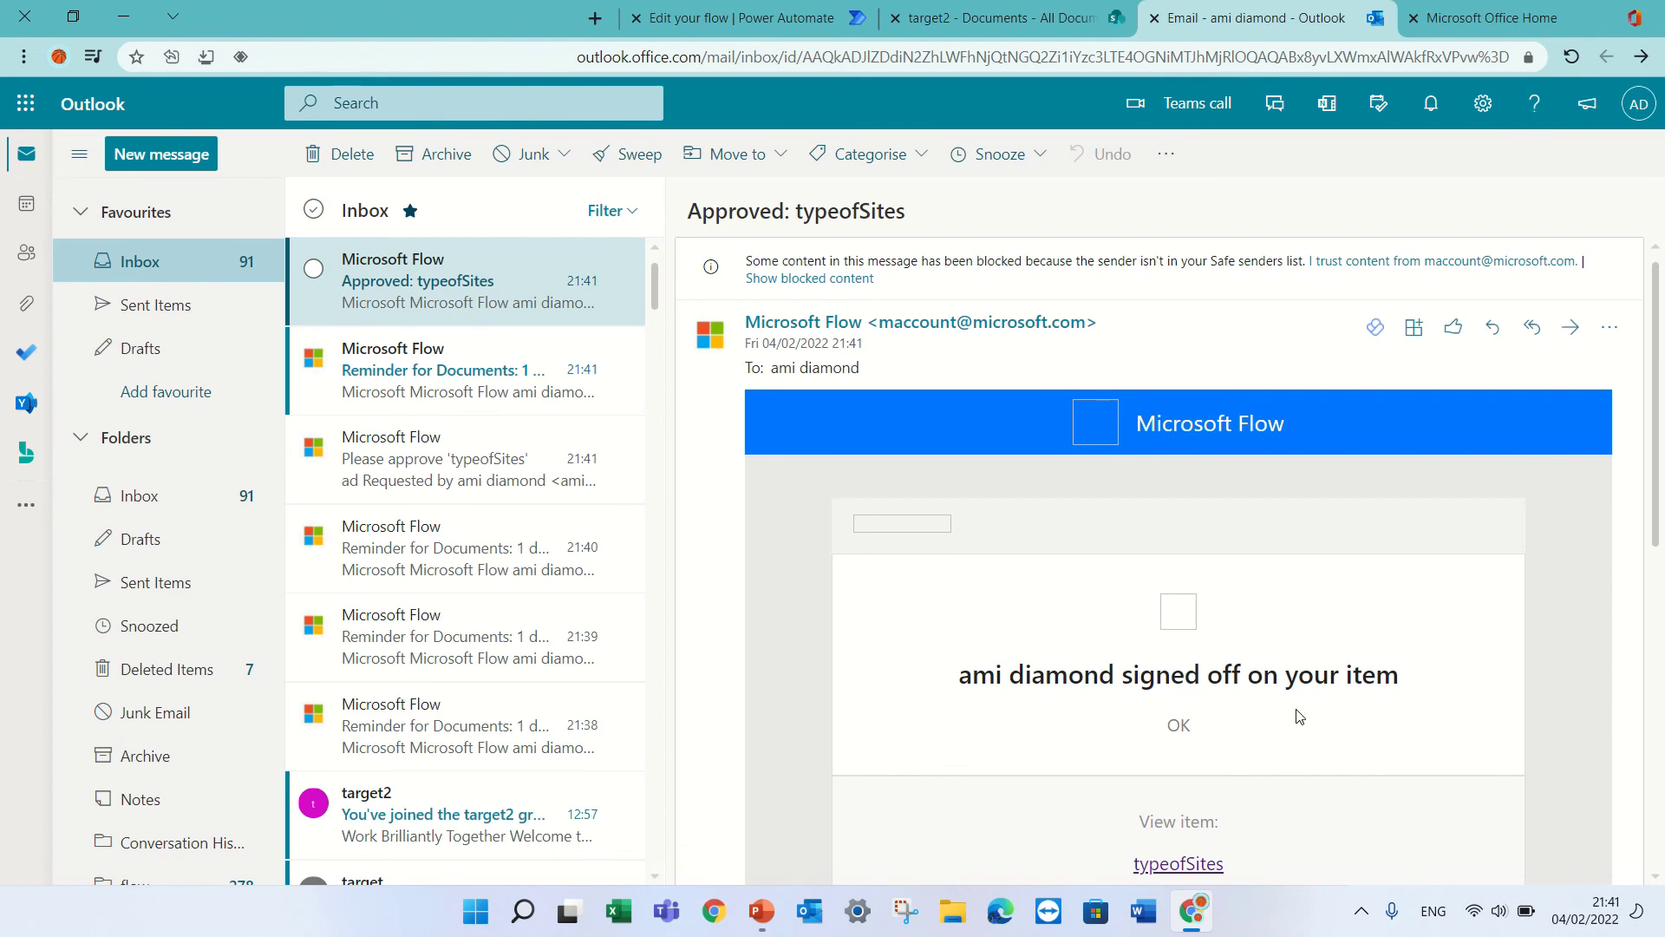
scroll(1661, 545, down, 3)
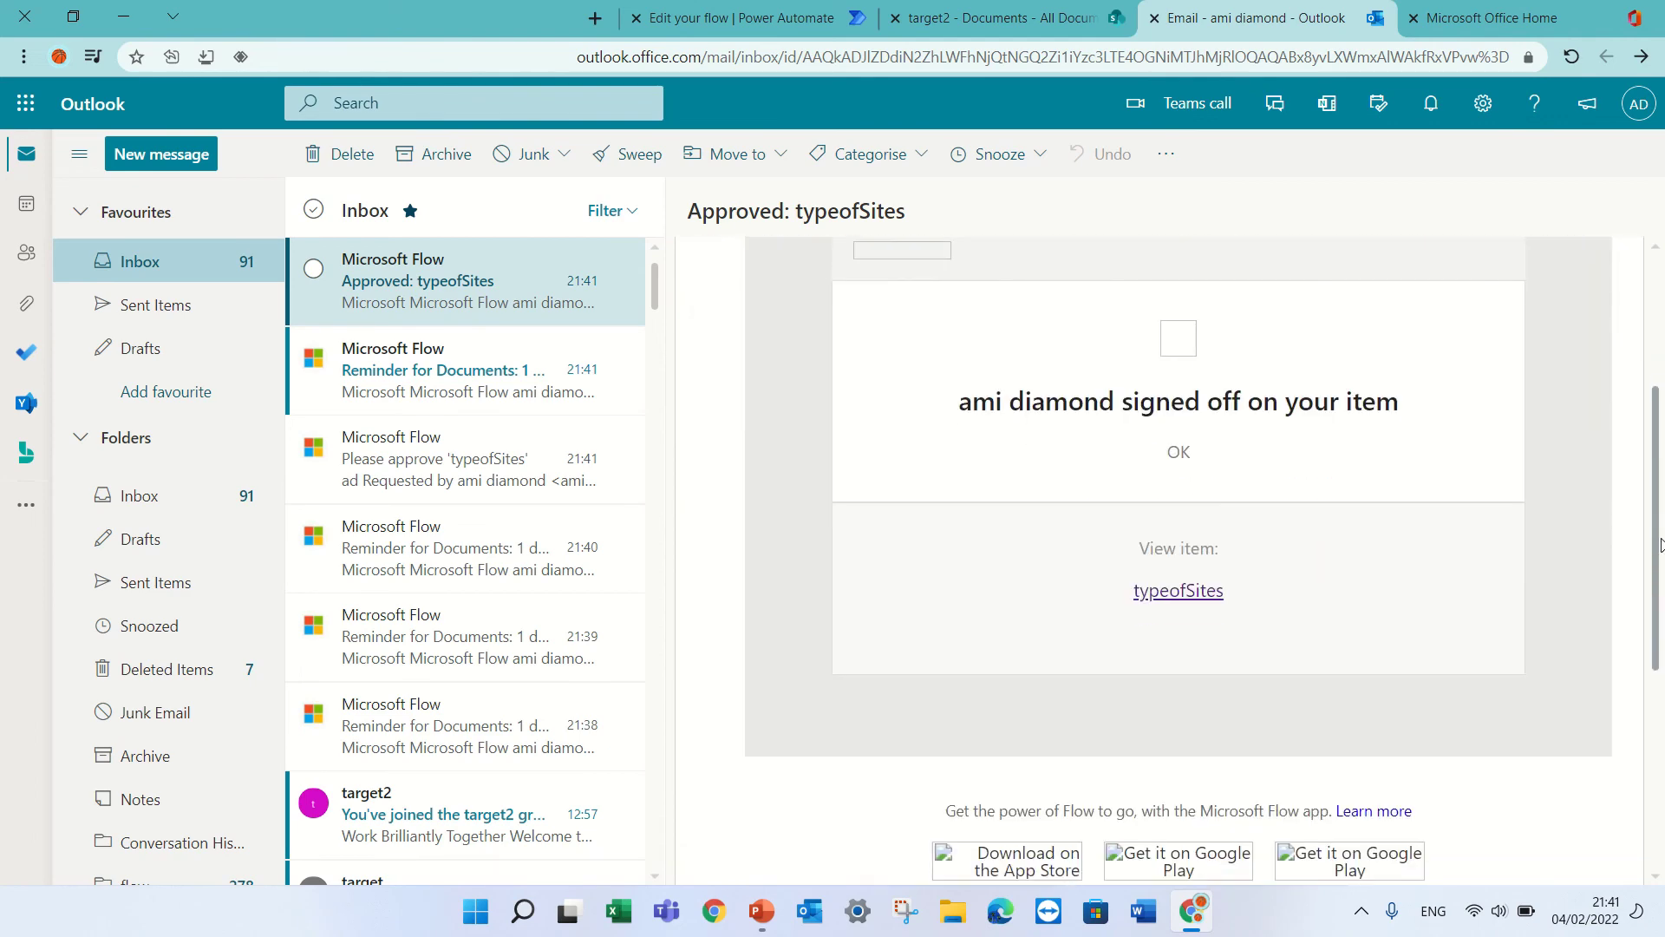
scroll(1661, 525, up, 3)
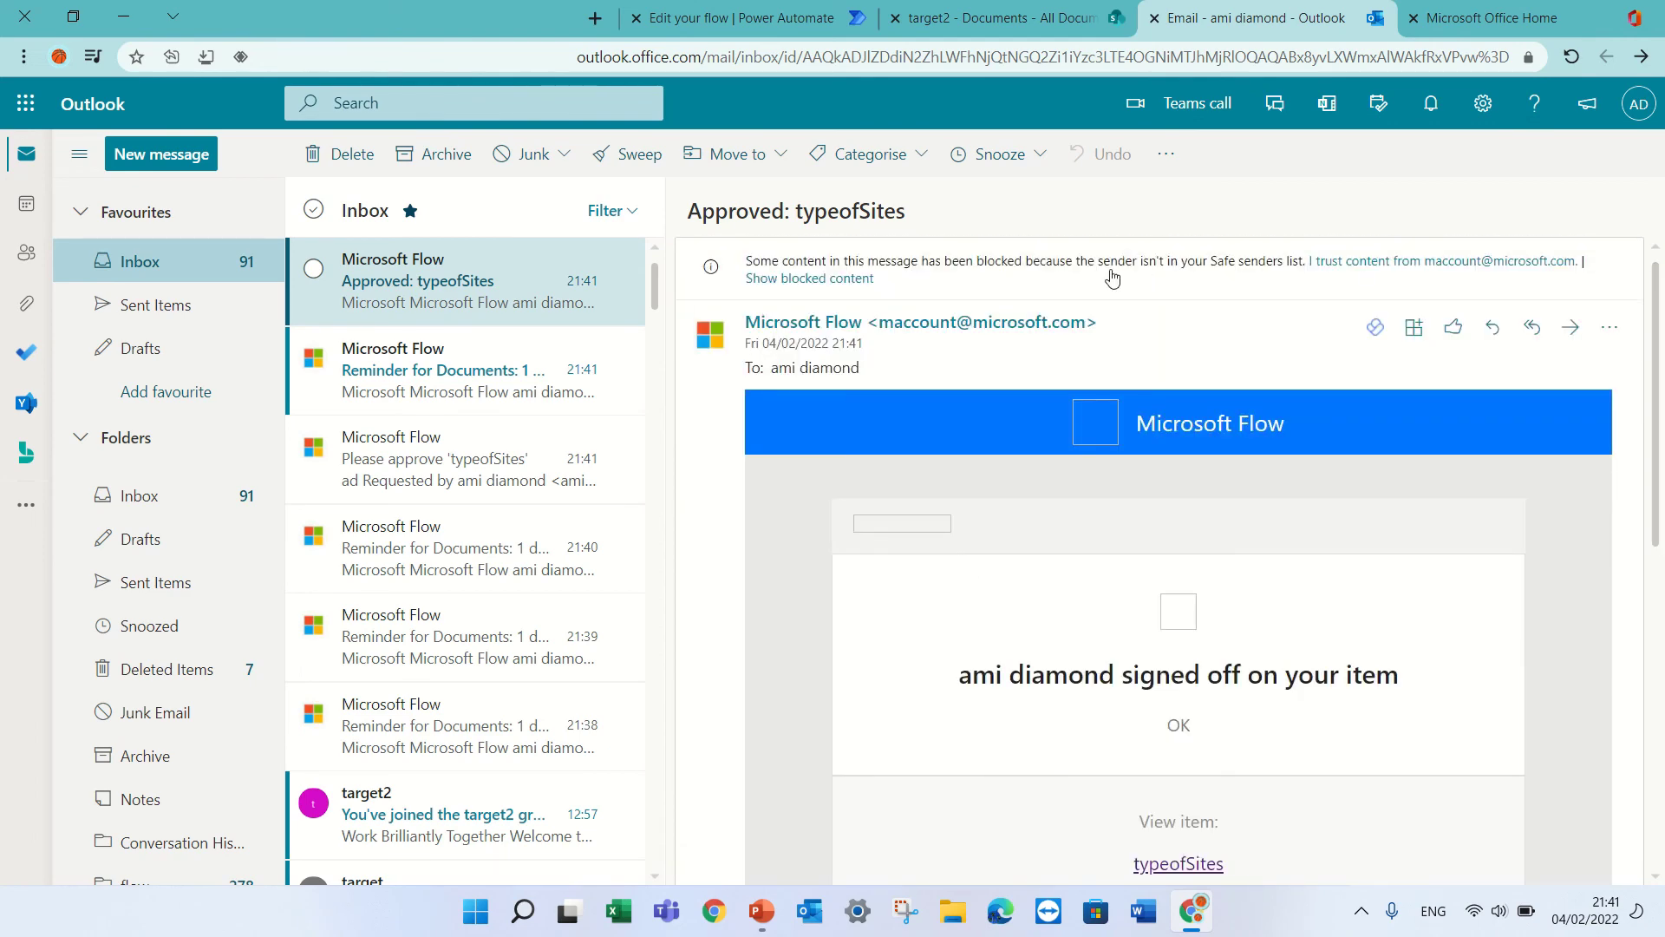